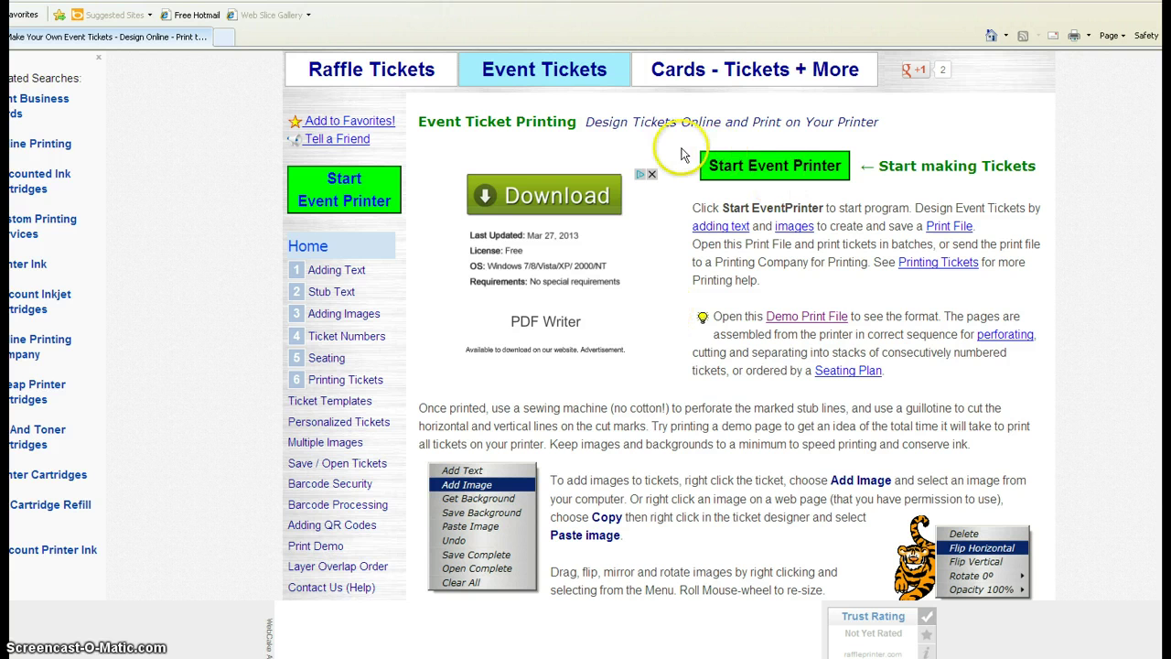
Step: Start the Event Printer program from the web page and set its window to stay on top
left_click(756, 171)
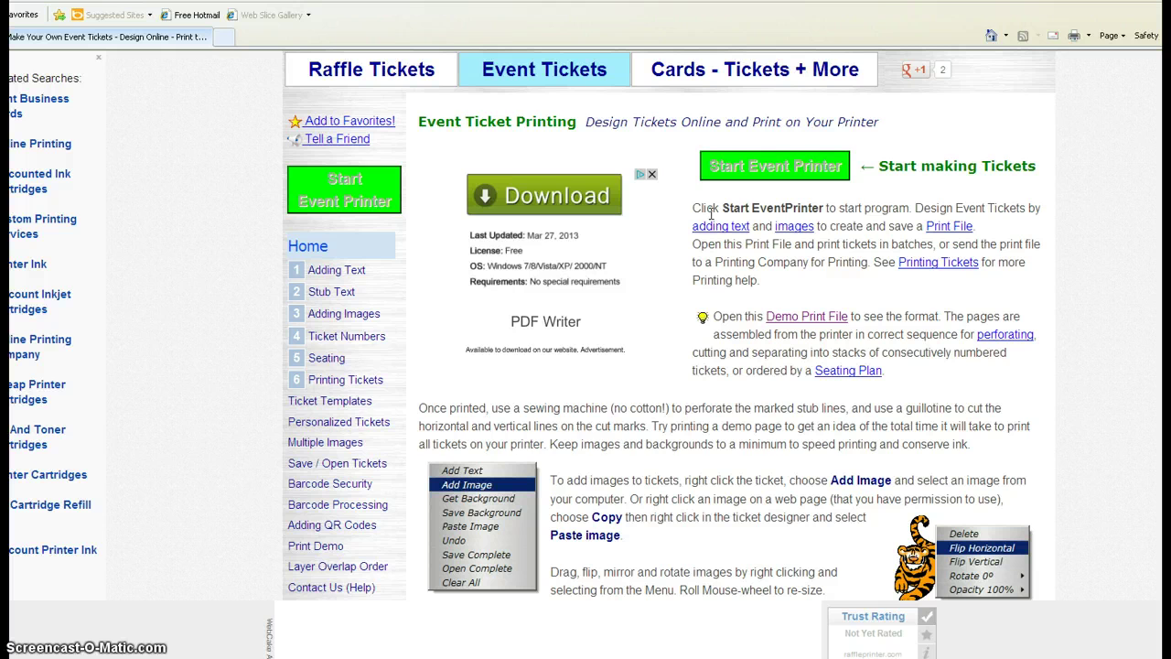
left_click(709, 212)
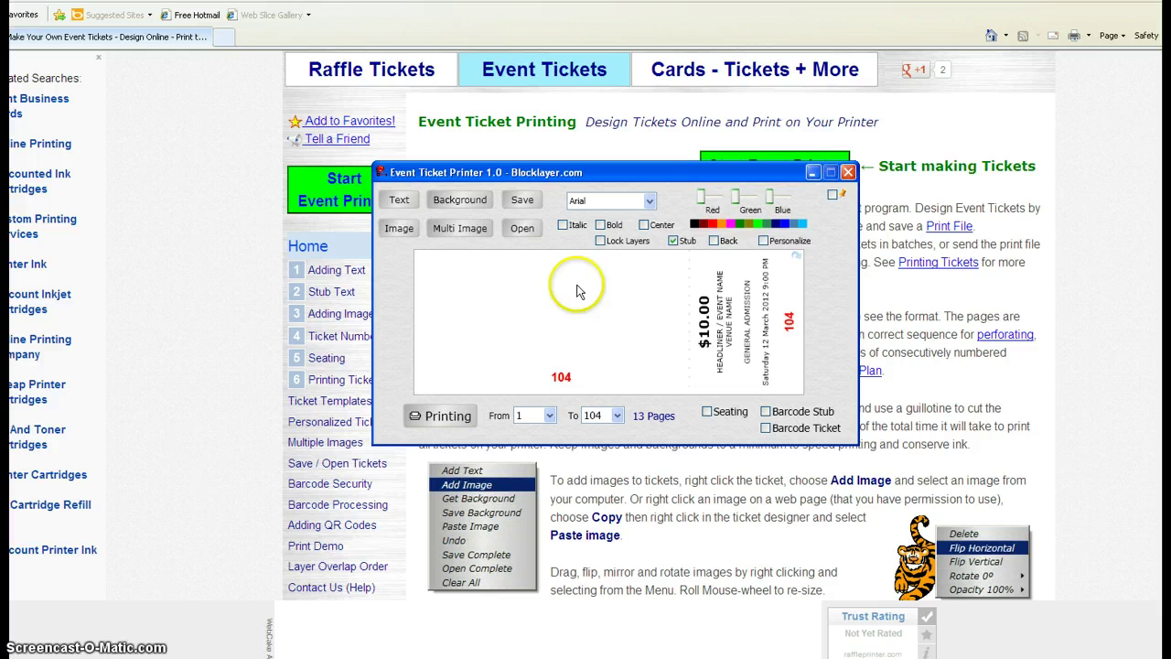
left_click(835, 196)
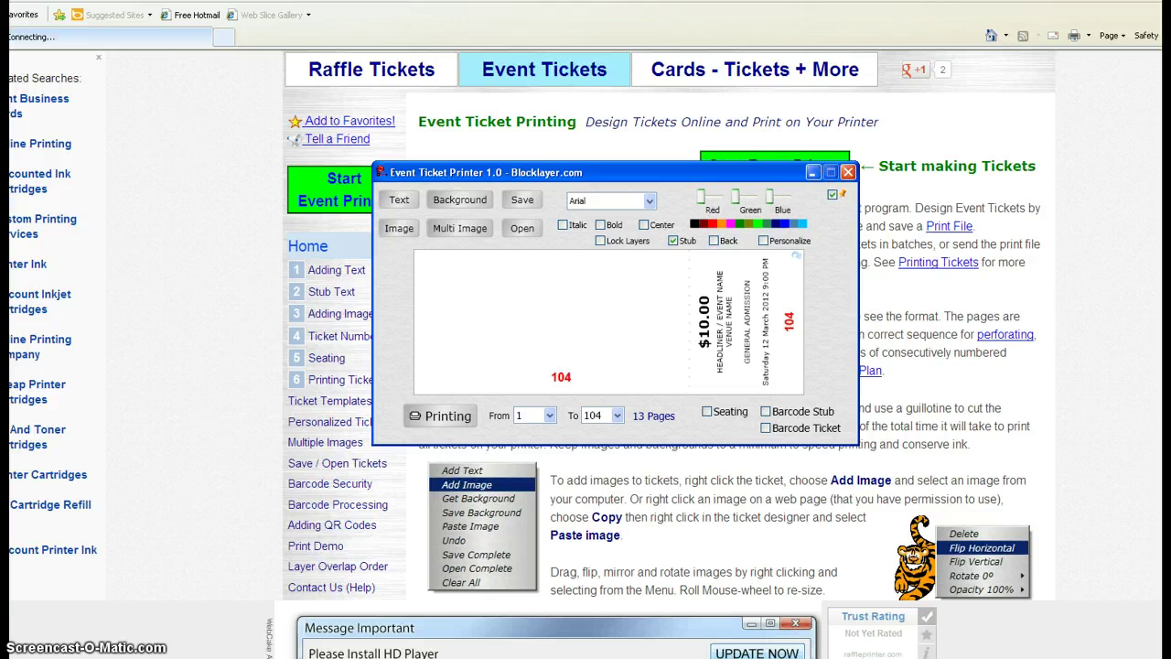
Step: Minimize the other open windows so only the ticket designer remains over the desktop
key("alt+Tab")
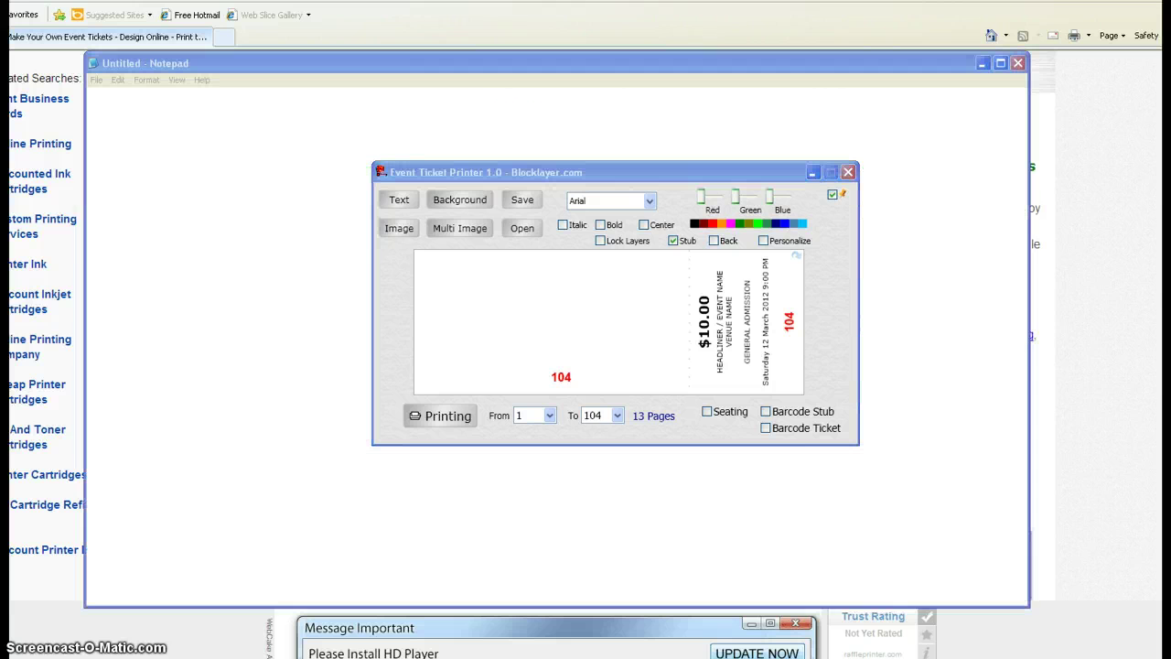
left_click(982, 64)
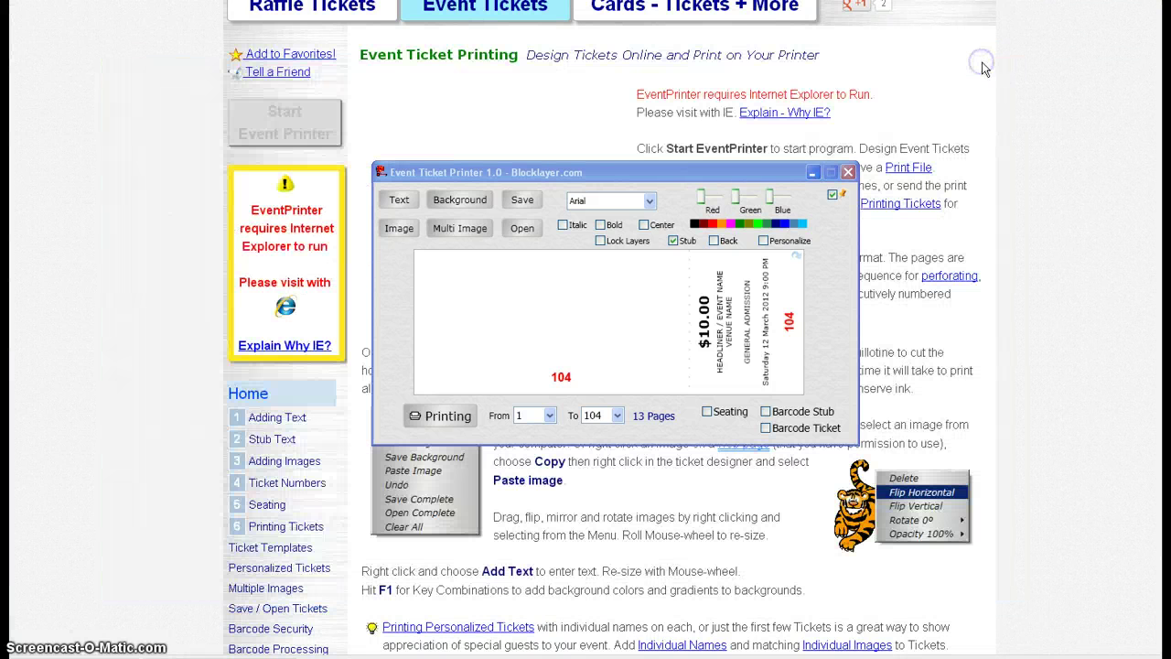
key("super+d")
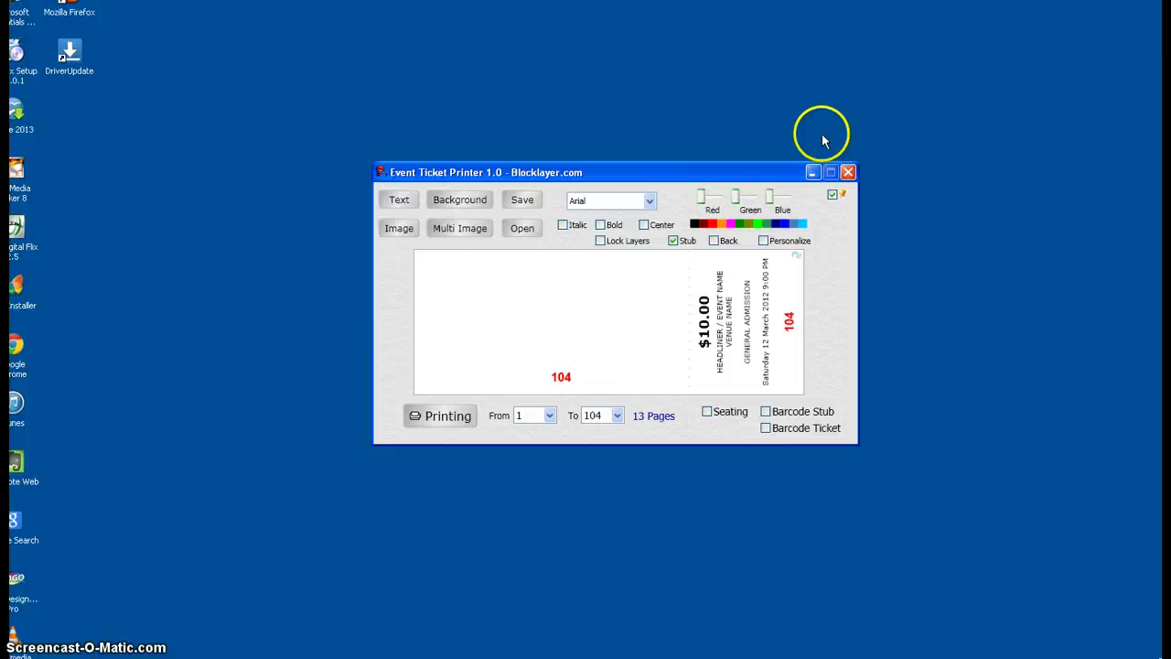
left_click(524, 229)
left_click(524, 236)
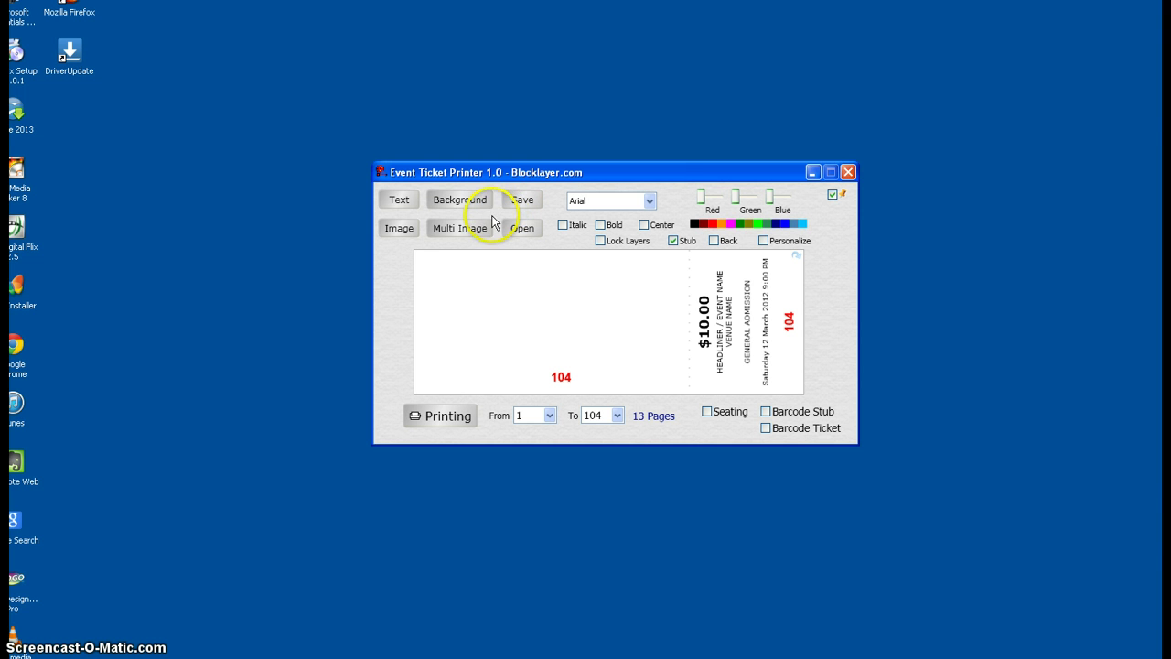
left_click(400, 237)
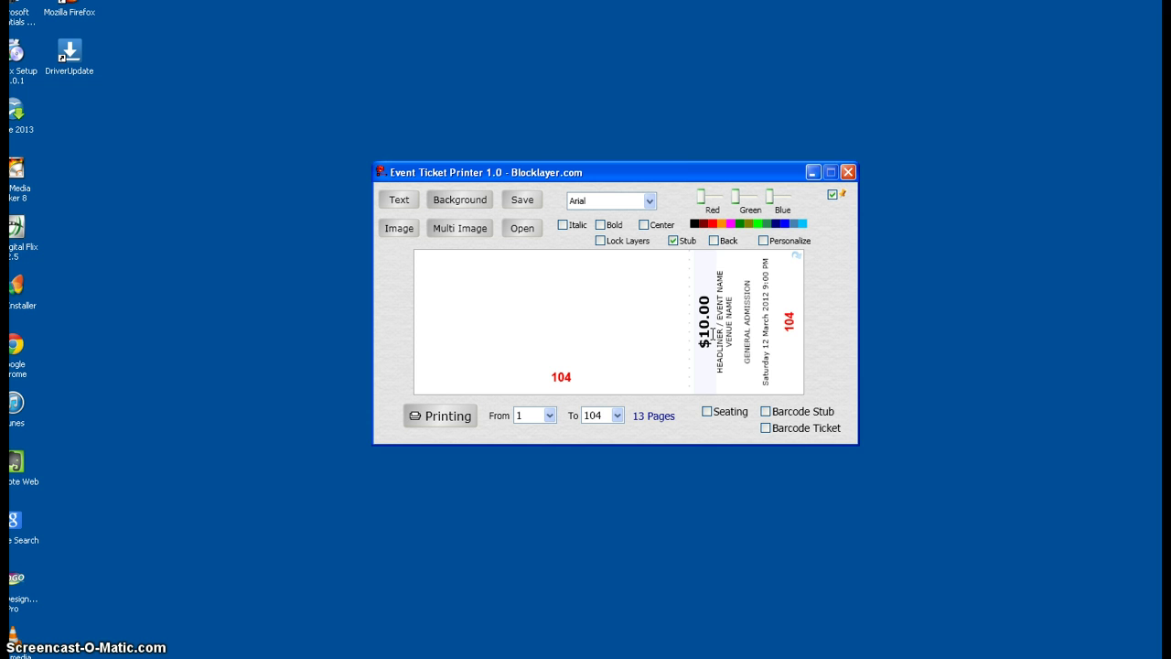
Step: Turn off the ticket's stub and add the title text "Derby City Magic Show"
left_click(671, 241)
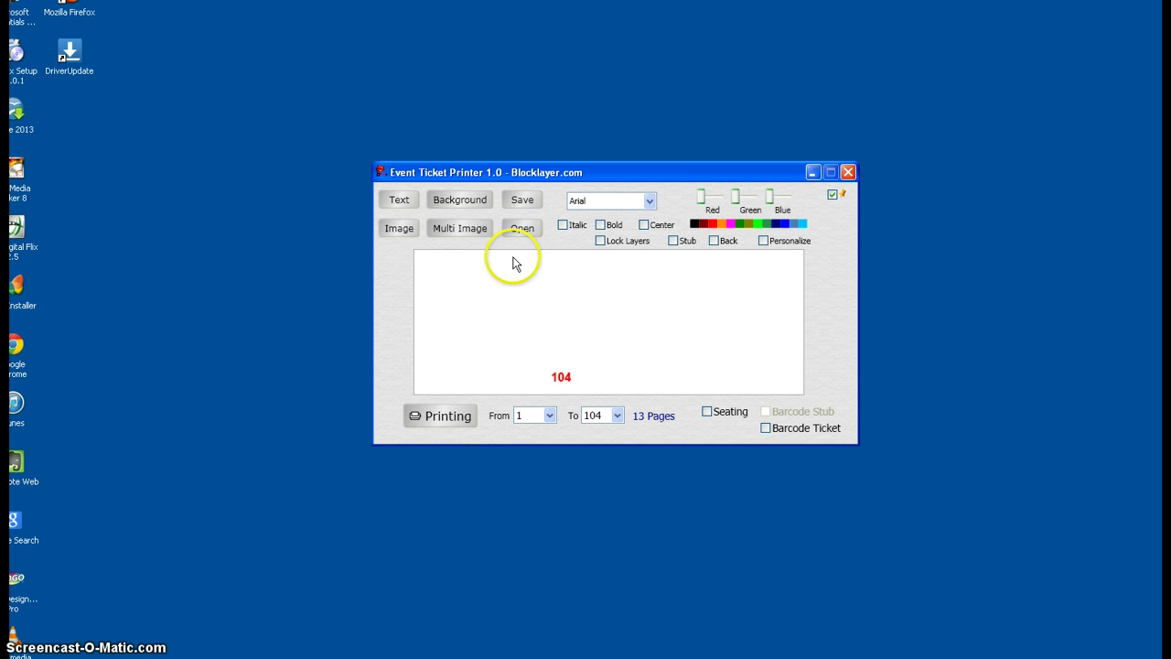
left_click(395, 199)
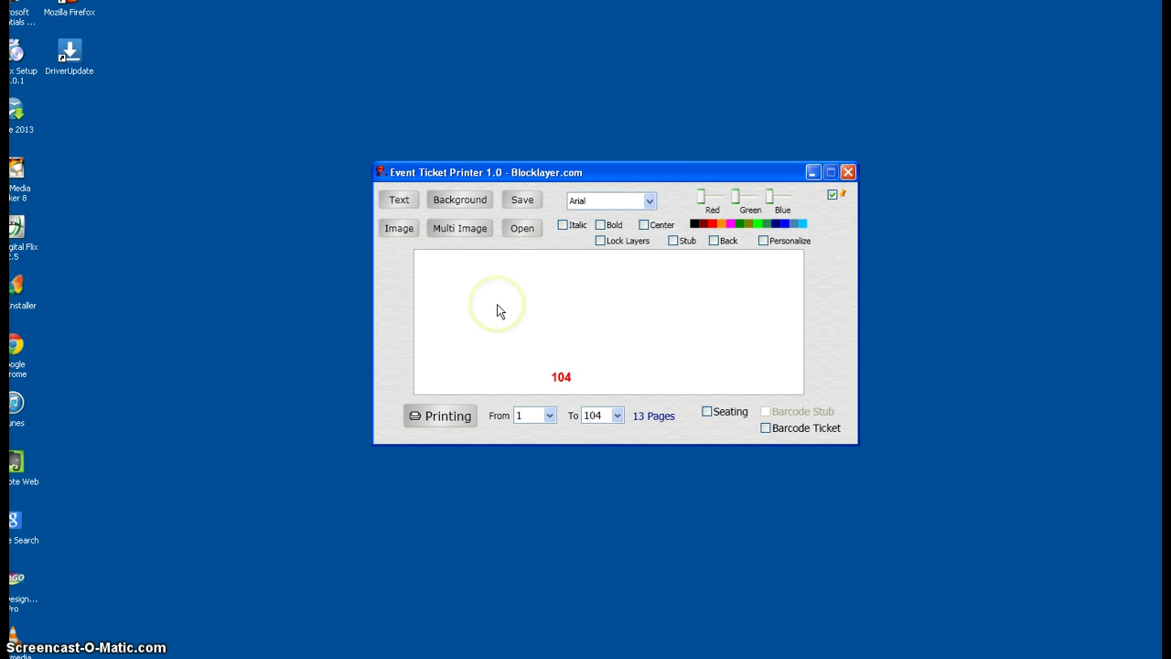
type("Derby City Magic Show")
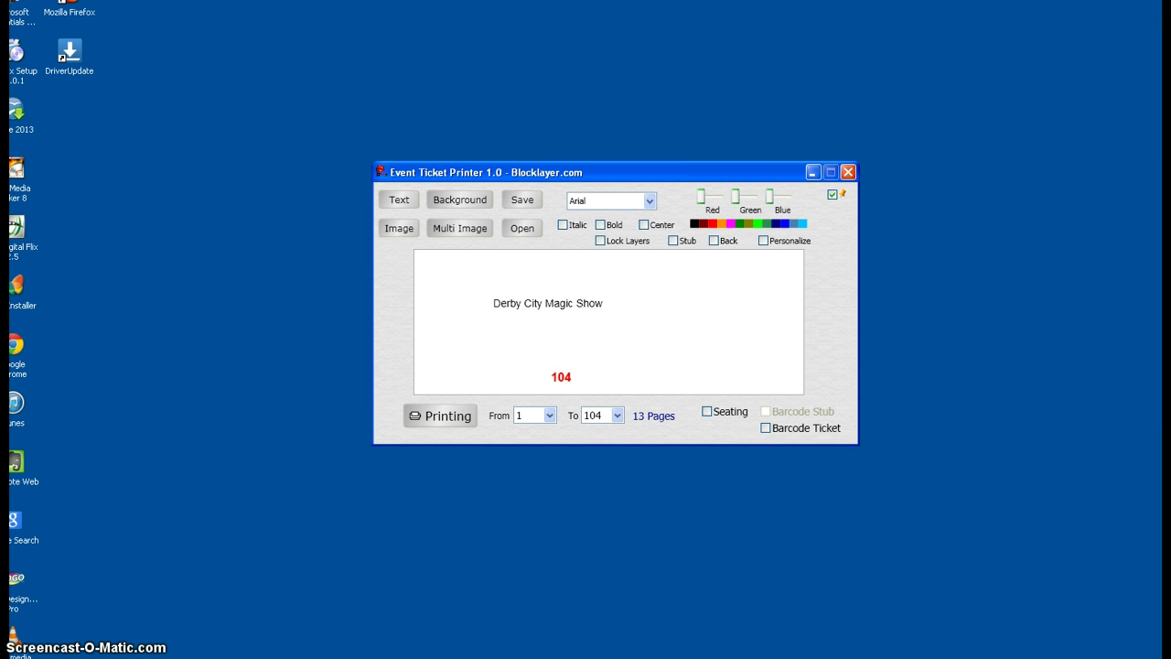
Step: Enlarge the "Derby City Magic Show" title and move it near the ticket's upper edge
scroll(560, 303, "up", 3)
scroll(526, 306, "up", 4)
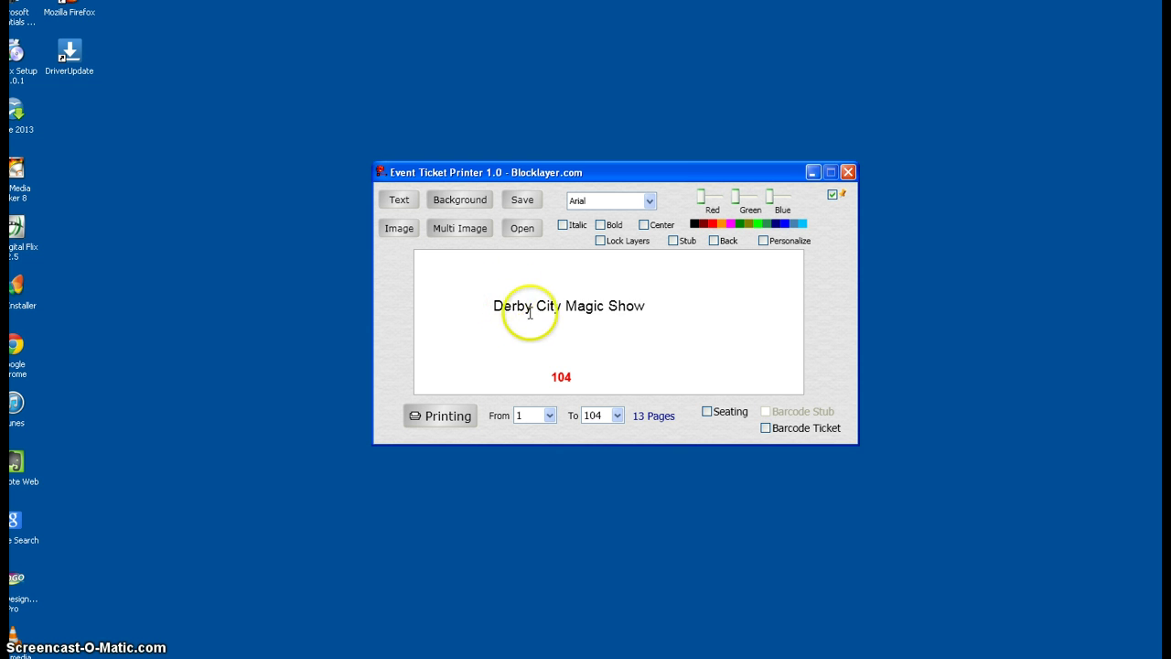
scroll(531, 313, "up", 3)
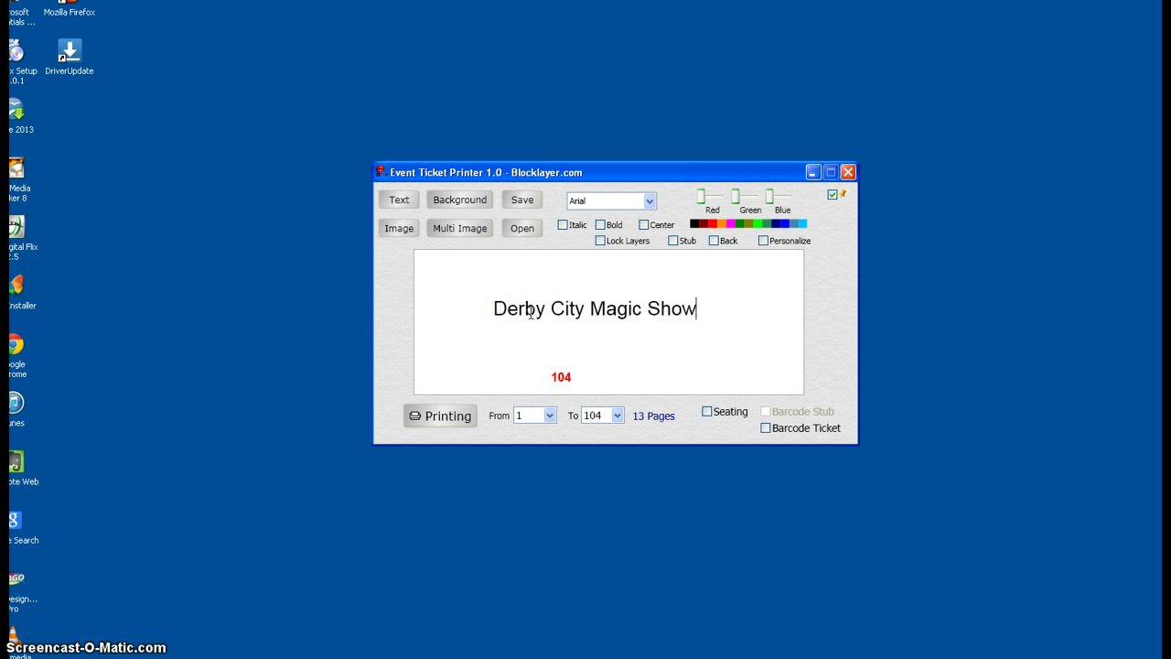
left_click(587, 309)
left_click_drag(587, 310, 561, 271)
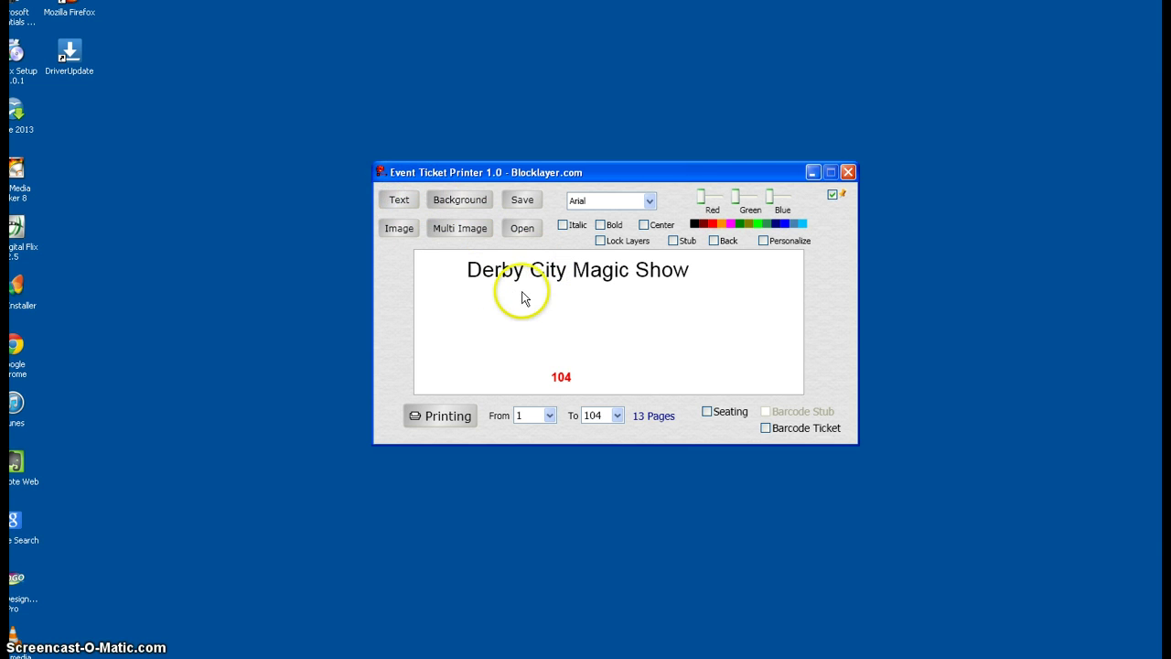
Step: Add the slightly enlarged line "Monday October 7th 7:00 PM" beneath the title, and nudge the title up and to the left
left_click(523, 309)
left_click(523, 309)
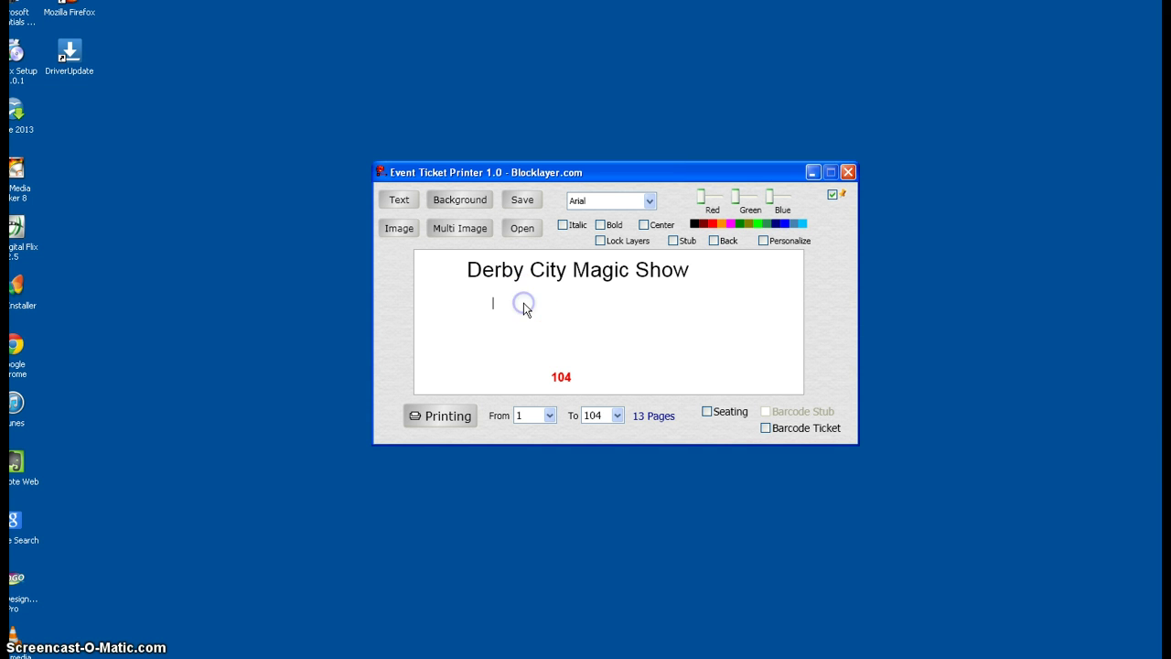
type("Mo")
type("nday October 7th  7:00 PM")
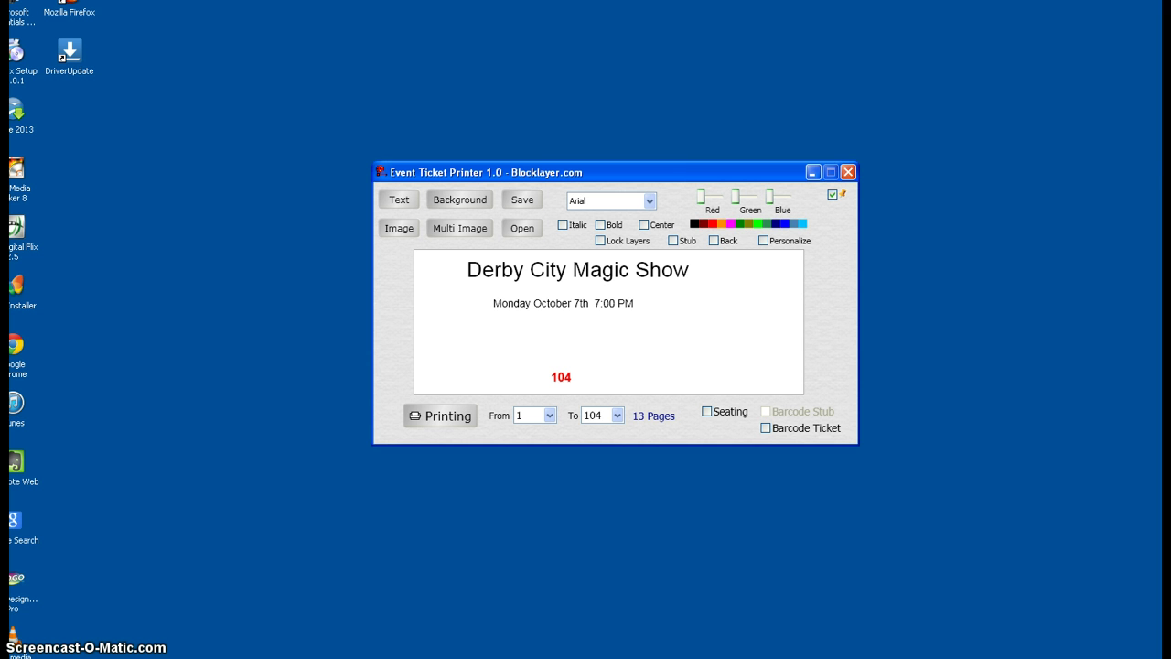
left_click(658, 304)
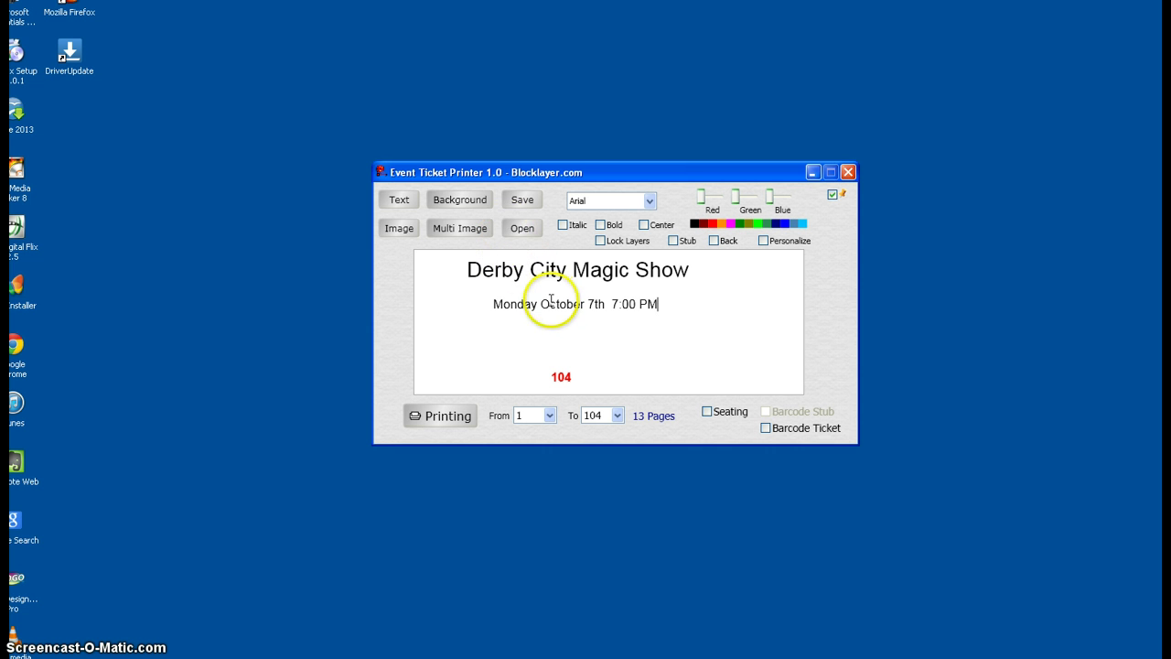
mouse_move(551, 299)
left_mouse_down()
mouse_move(536, 290)
mouse_move(546, 290)
left_mouse_up()
left_click(534, 266)
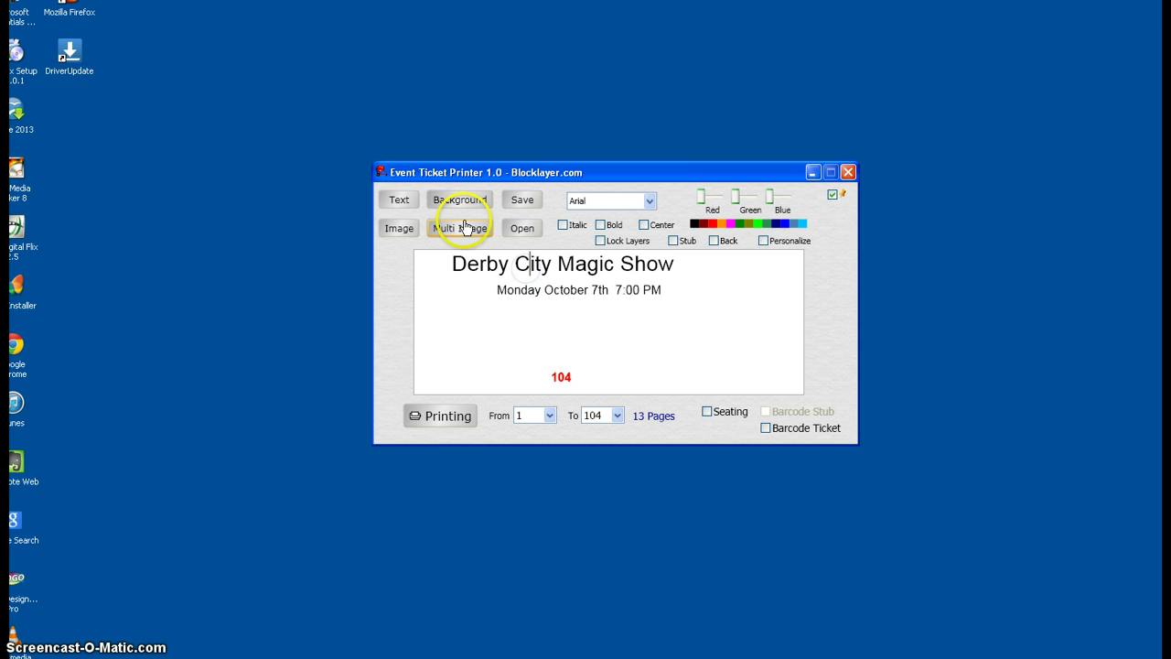
Step: Add the slightly enlarged line "Fund Raiser For Cub Scout Pack 8481" directly under the title and place the date line beneath it
left_click(396, 200)
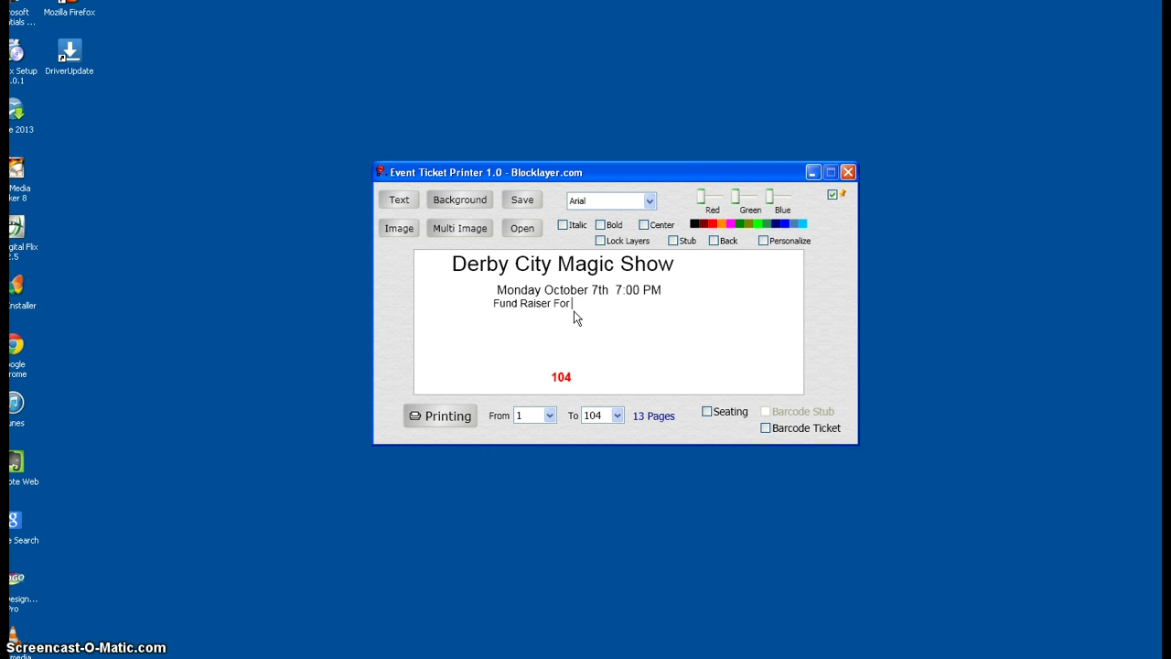
type("Cub Scout Pack 8481")
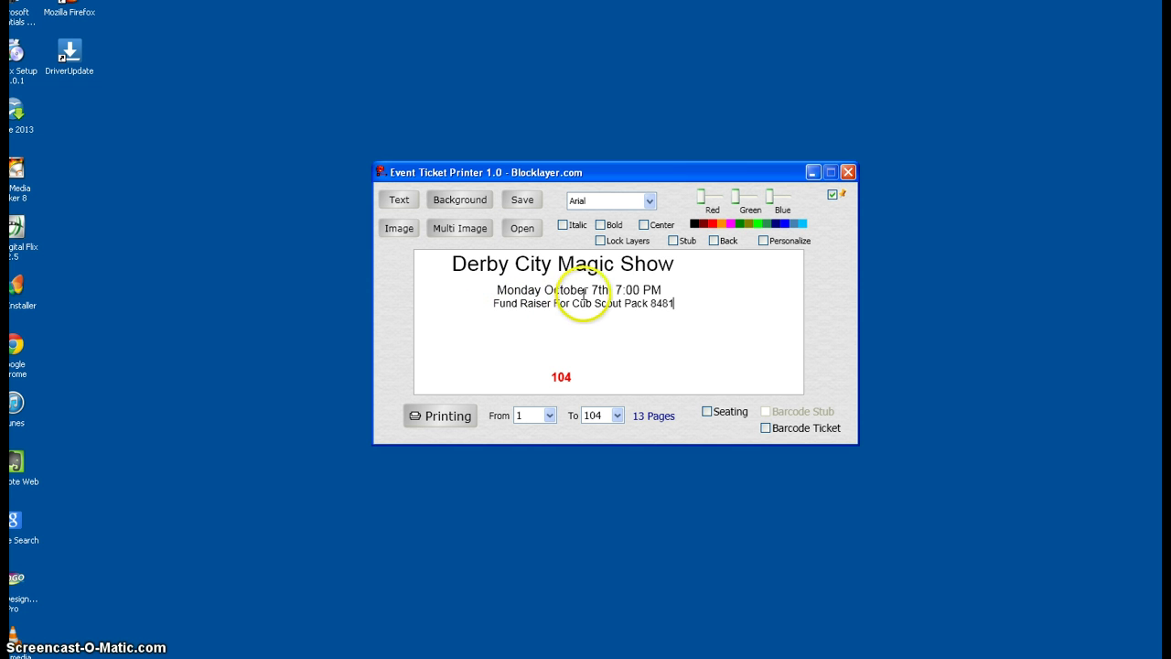
left_click(581, 305)
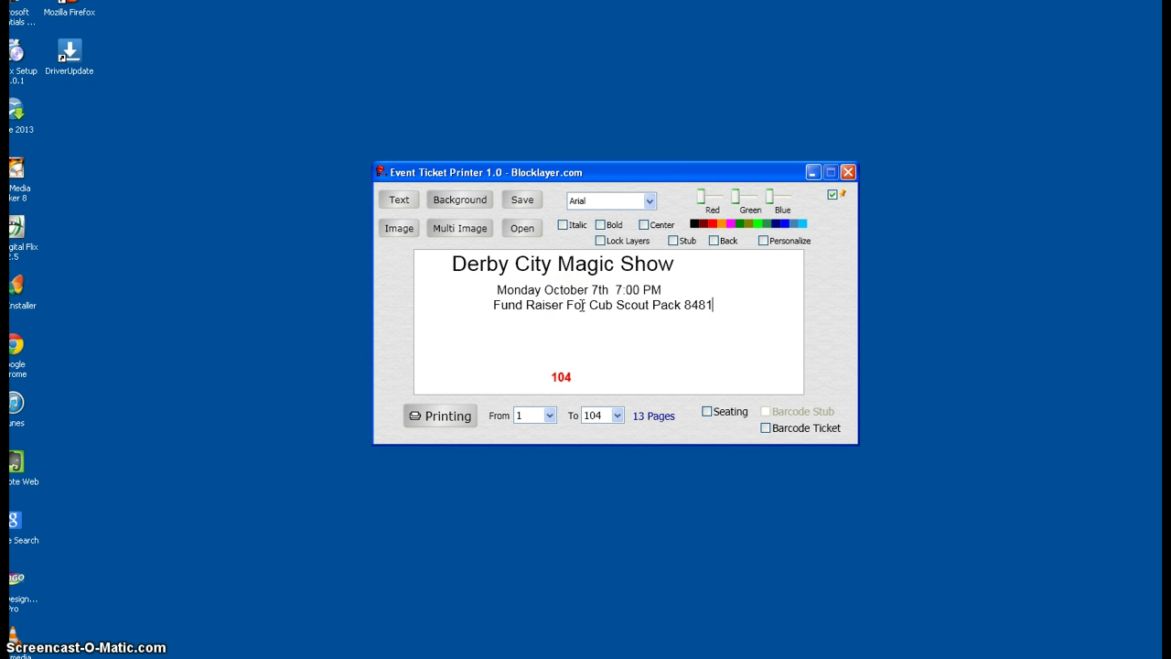
left_click_drag(561, 292, 510, 290)
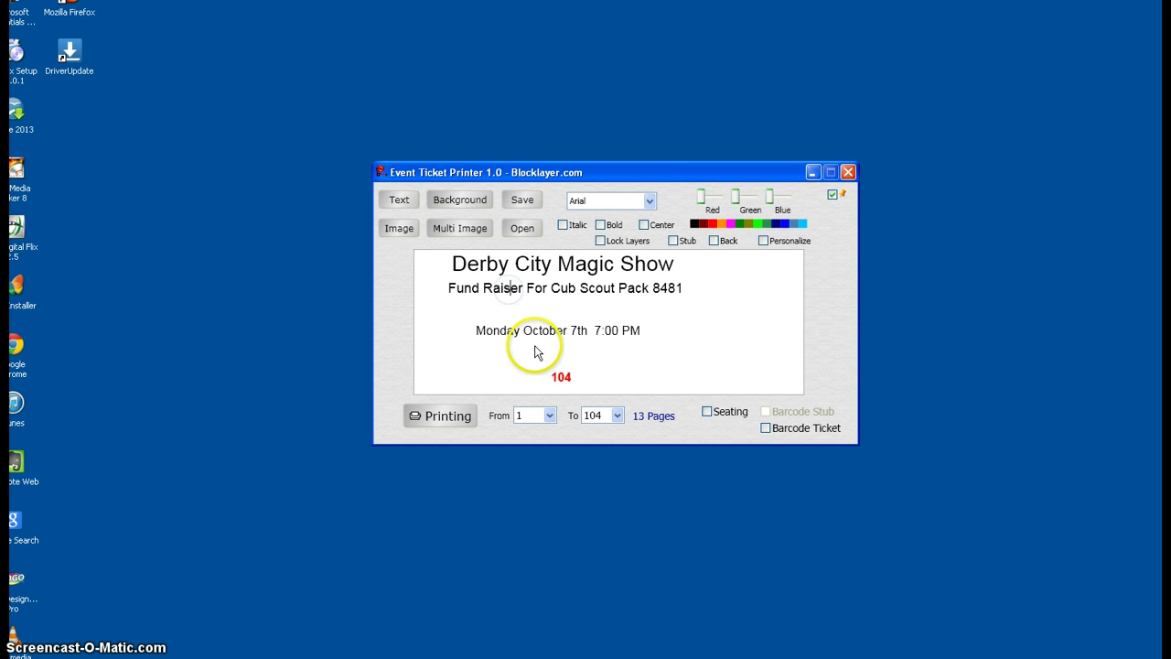
left_click_drag(533, 333, 536, 309)
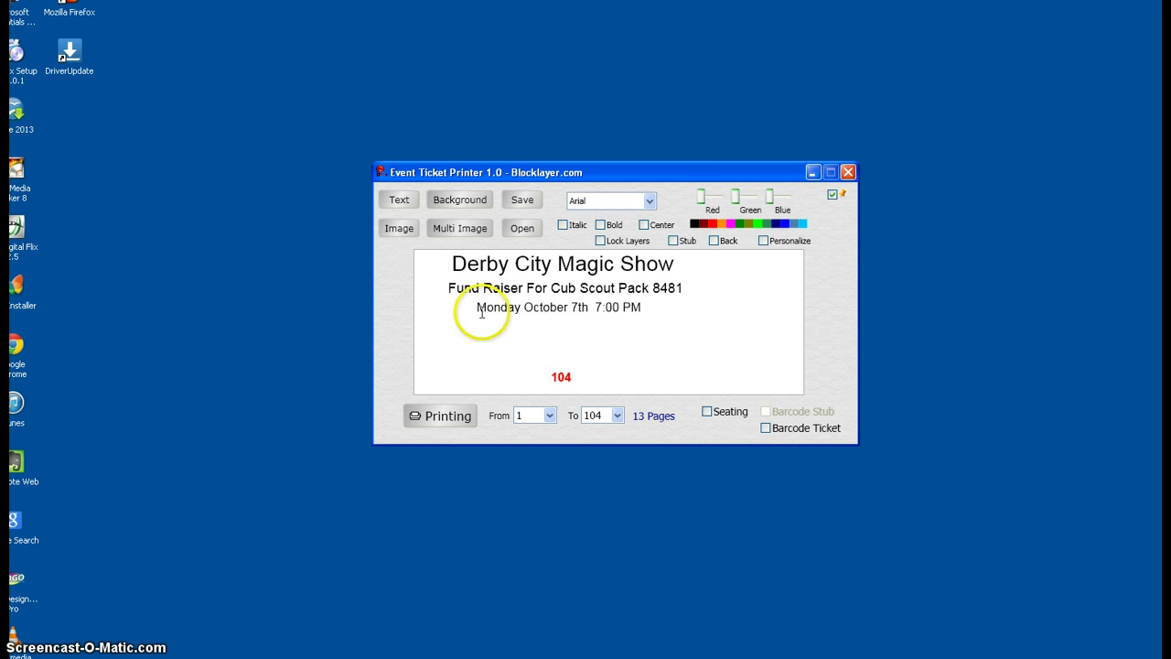
Step: Add the price text "$10", enlarge it and place it on the upper right part of the ticket
left_click(400, 199)
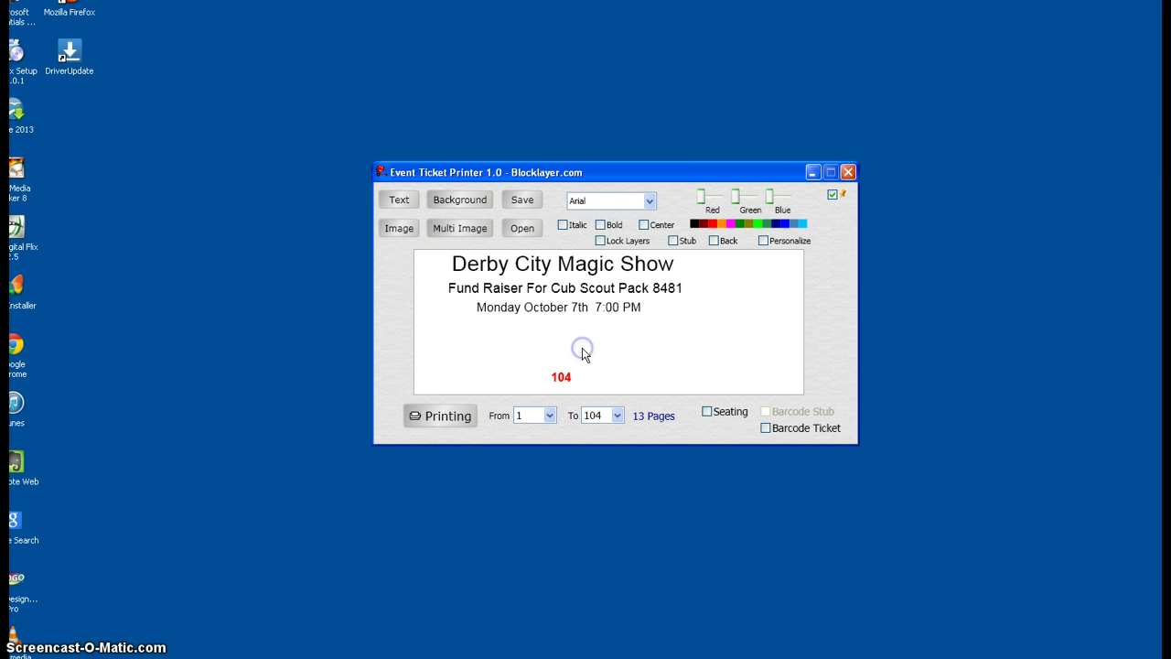
left_click(490, 325)
type("$10")
scroll(450, 334, "up", 5)
left_click(450, 334)
left_click_drag(508, 348, 758, 272)
scroll(754, 279, "up", 2)
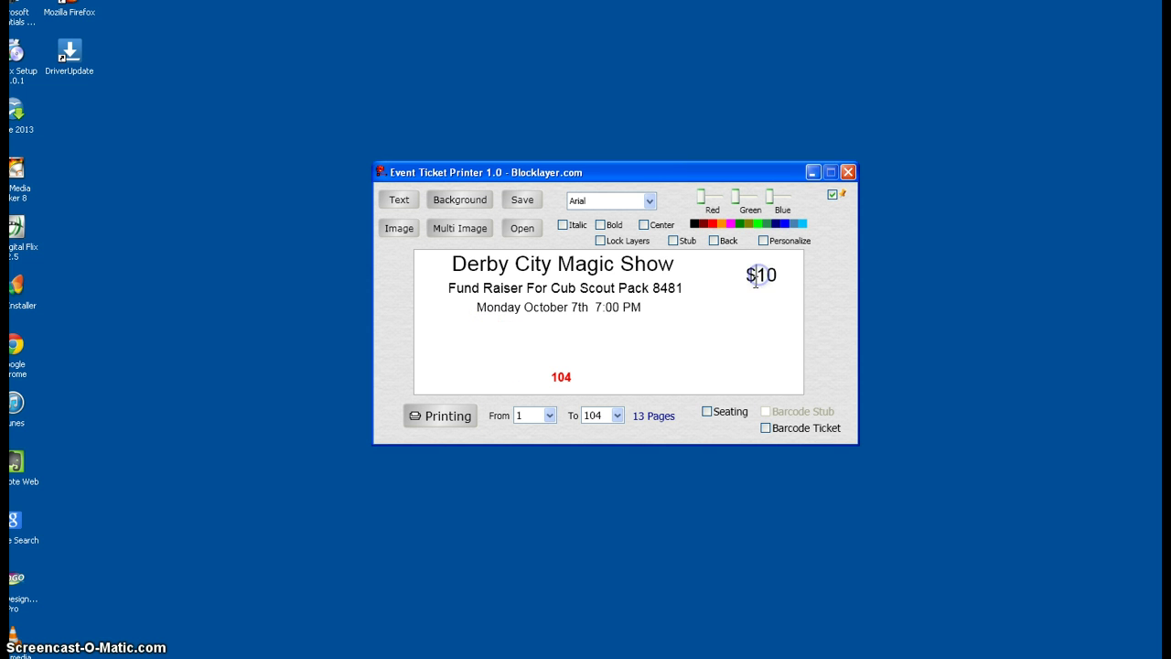
scroll(754, 280, "up", 1)
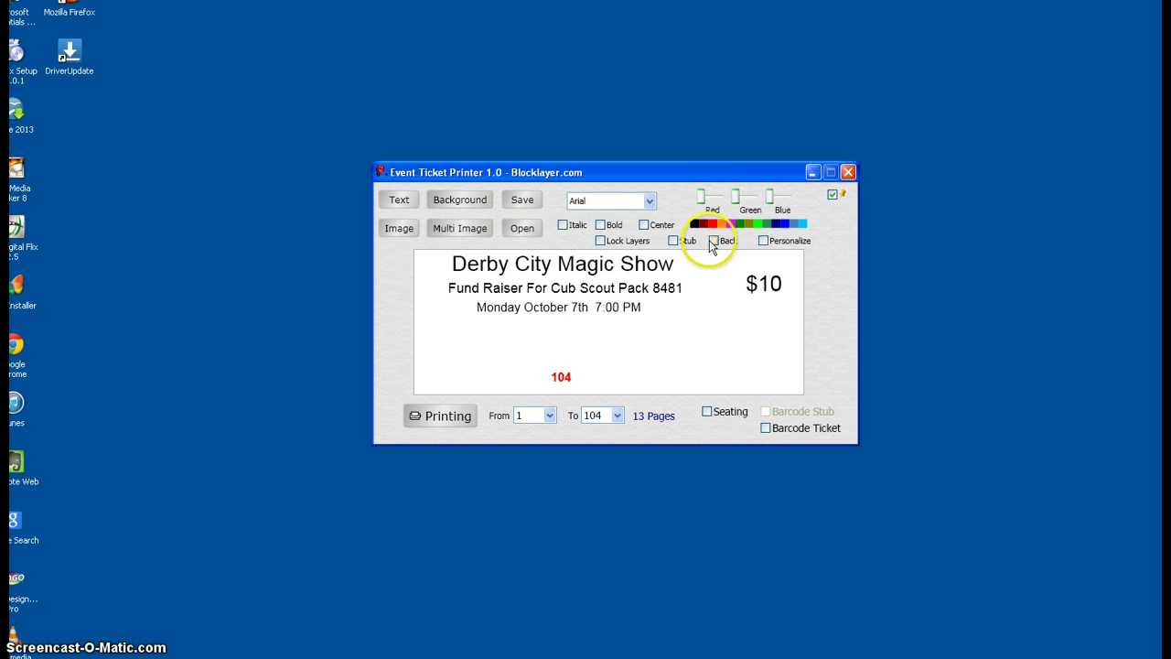
Step: Set the "$10" price text to the CG Omega font in bold
left_click(650, 201)
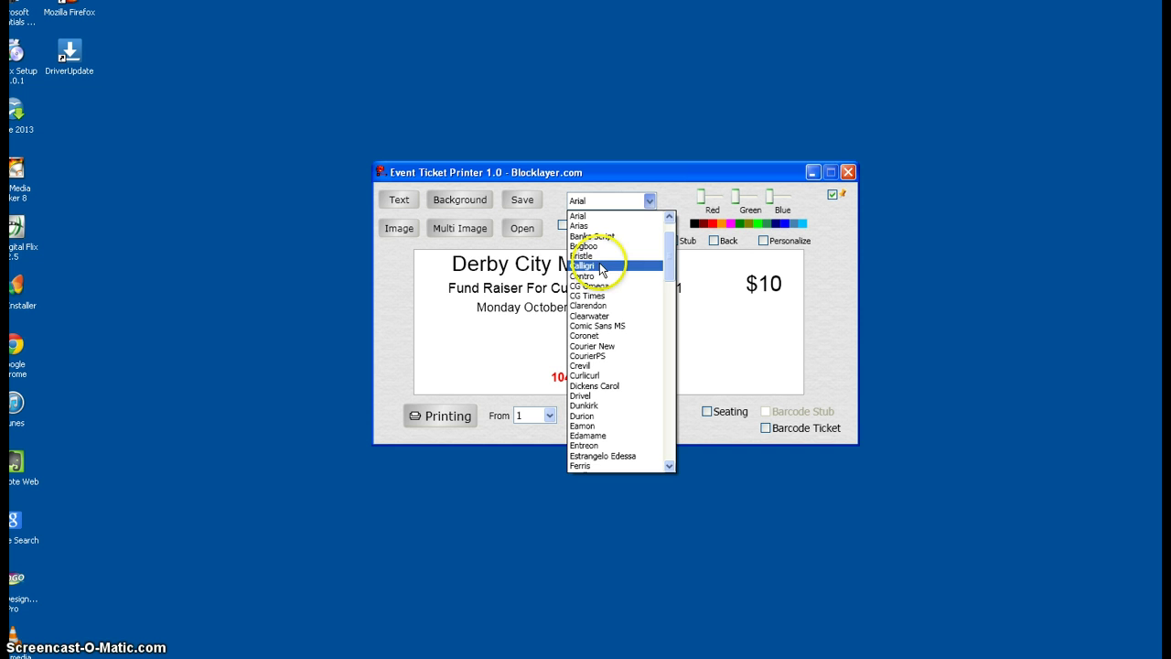
left_click(596, 286)
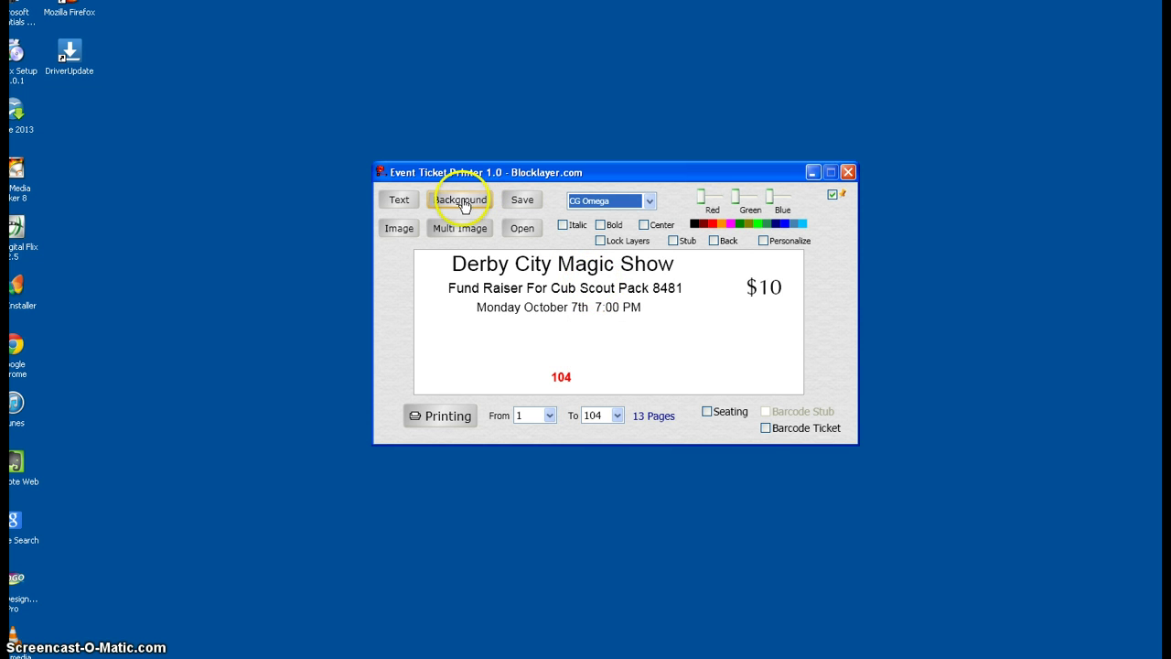
left_click(602, 225)
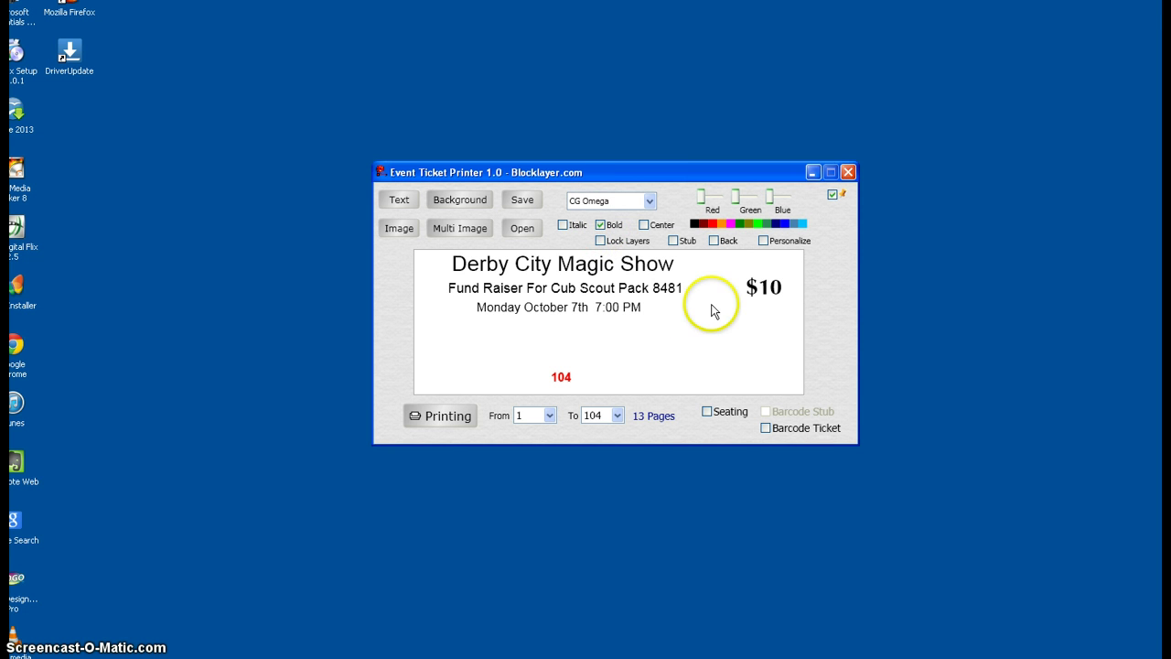
Step: Enlarge the "$10" price further and reposition it in the ticket's upper right corner
left_click(758, 279)
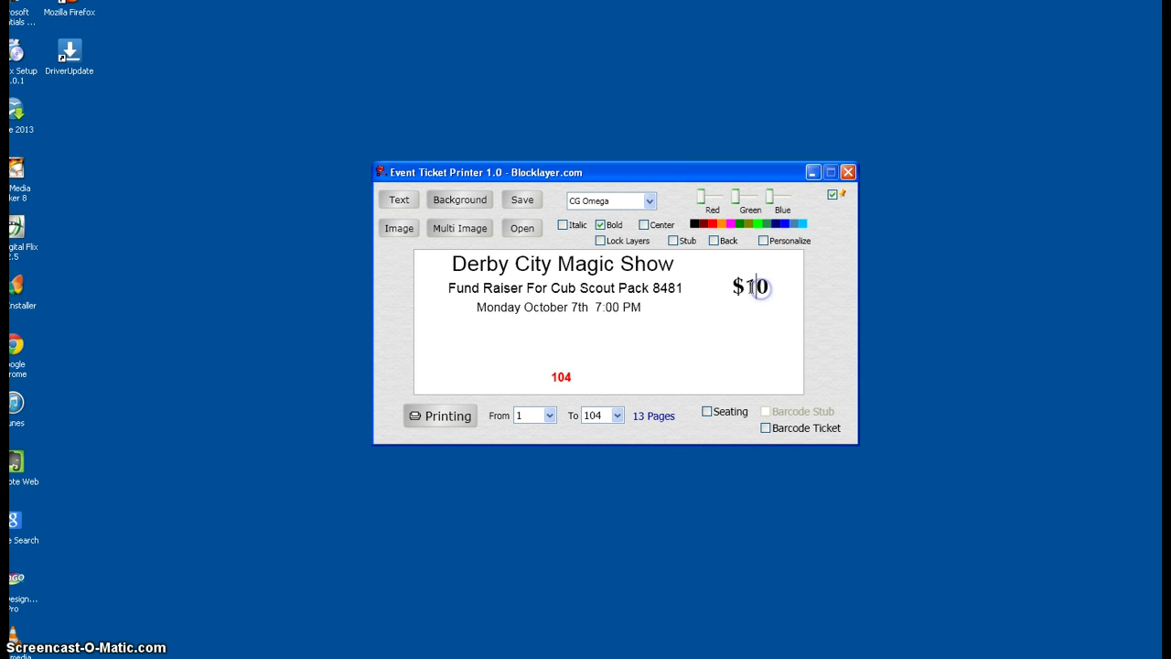
scroll(752, 284, "up", 4)
left_click(758, 338)
left_click_drag(758, 338, 774, 273)
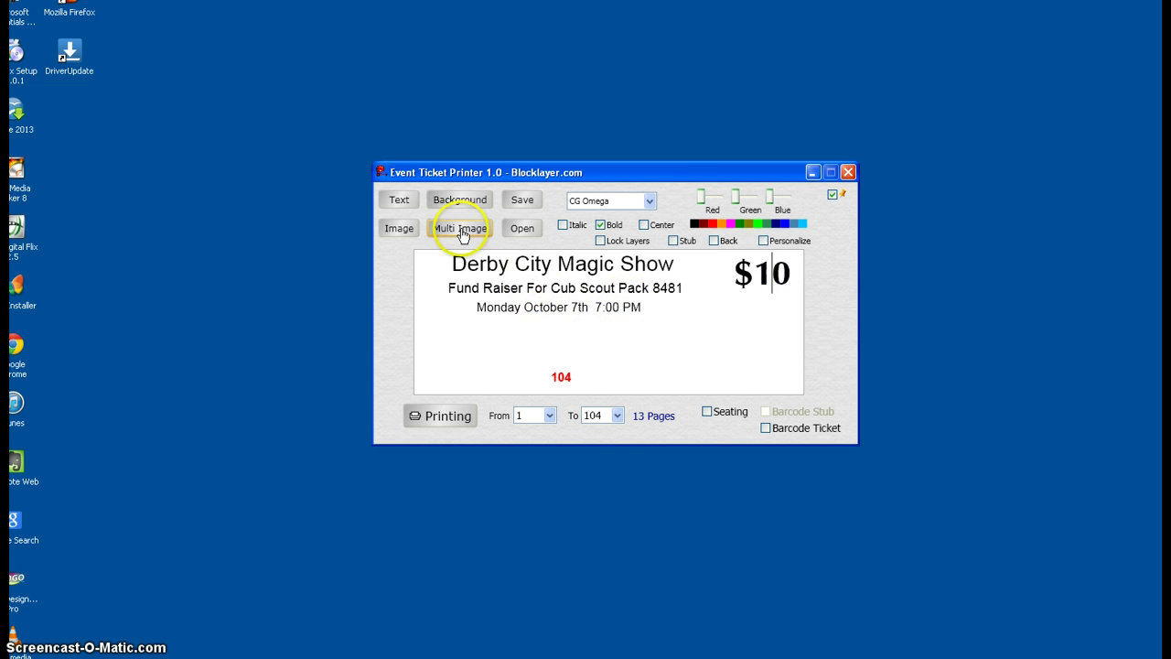
Step: Add the venue text "the comedy Caravan" below the date line
left_click(393, 199)
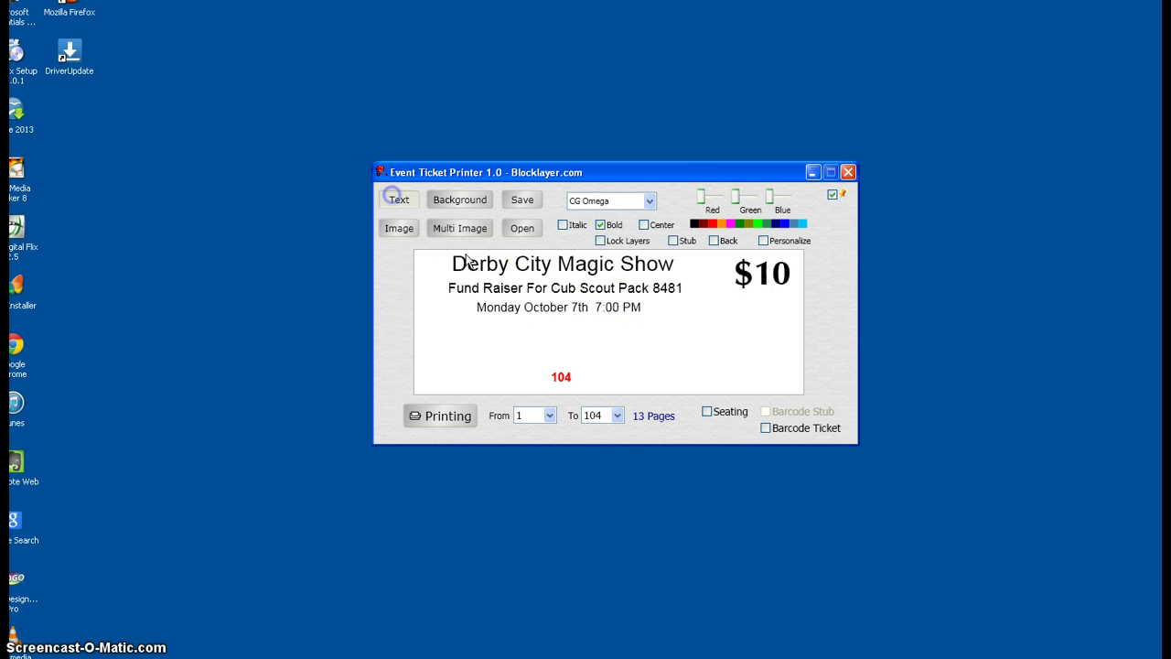
left_click(491, 337)
type("the com")
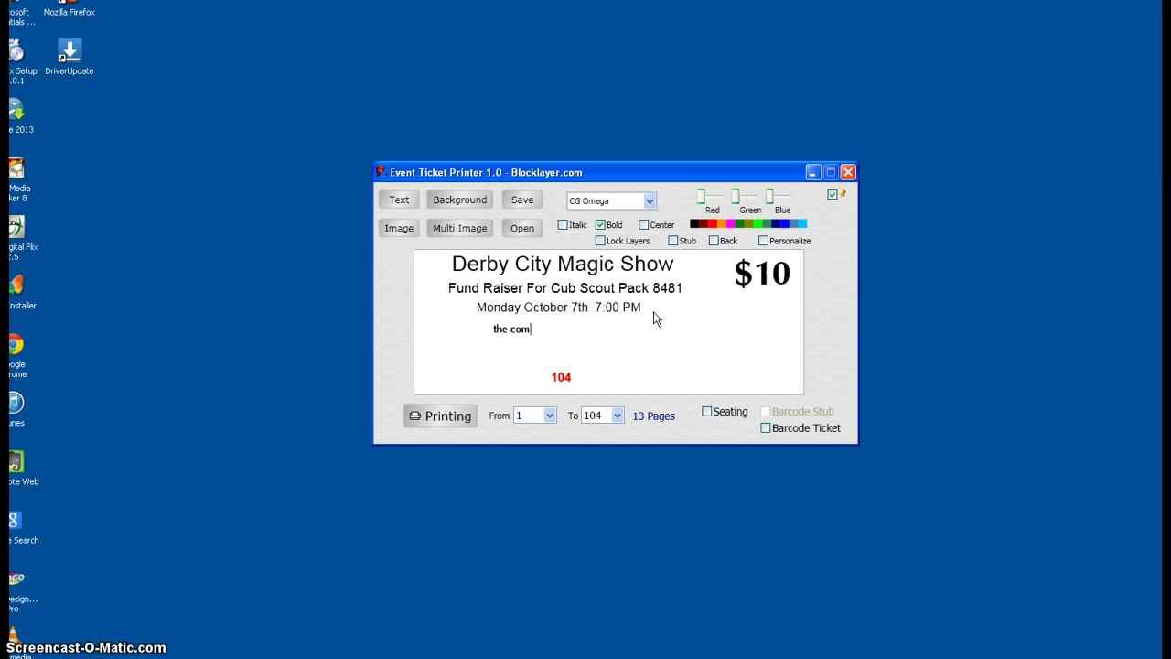
type("edy Caravan")
Step: Capitalize the venue text so it reads "The Comedy Caravan"
key("Left")
key("Left")
key("Left")
key("Left")
key("Left")
key("Left")
key("Left")
key("Left")
key("Left")
key("Left")
key("Left")
key("Left")
key("Left")
key("Left")
key("Left")
key("Left")
key("Delete")
type("T")
key("Right")
key("Delete")
type("C")
left_click(612, 325)
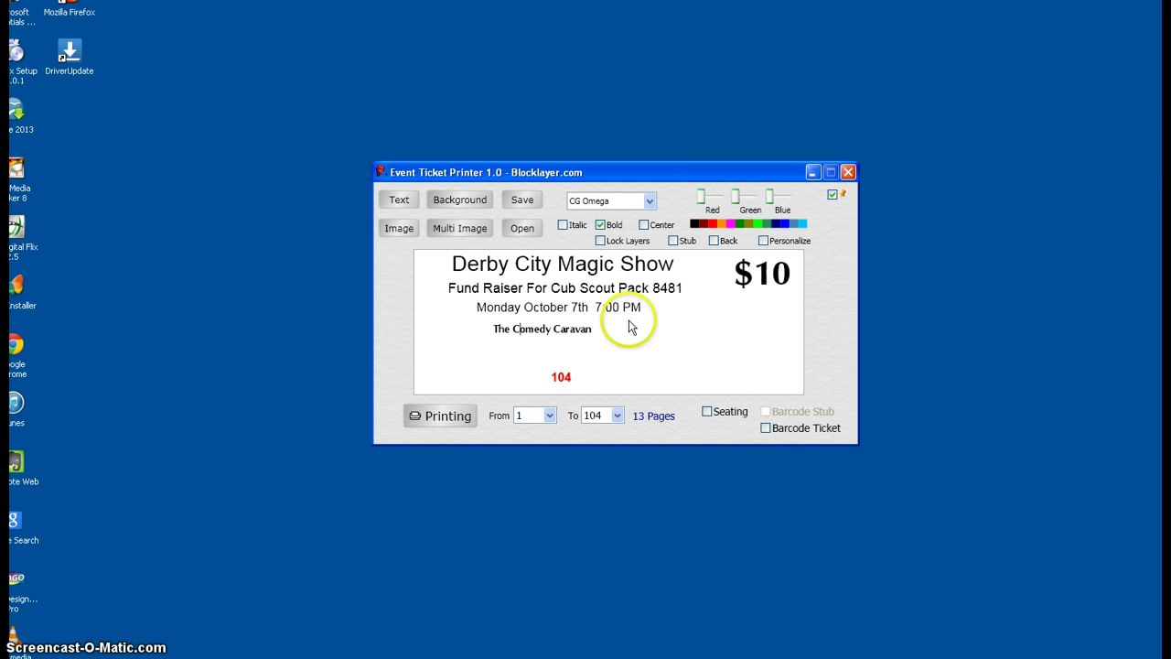
key("Return")
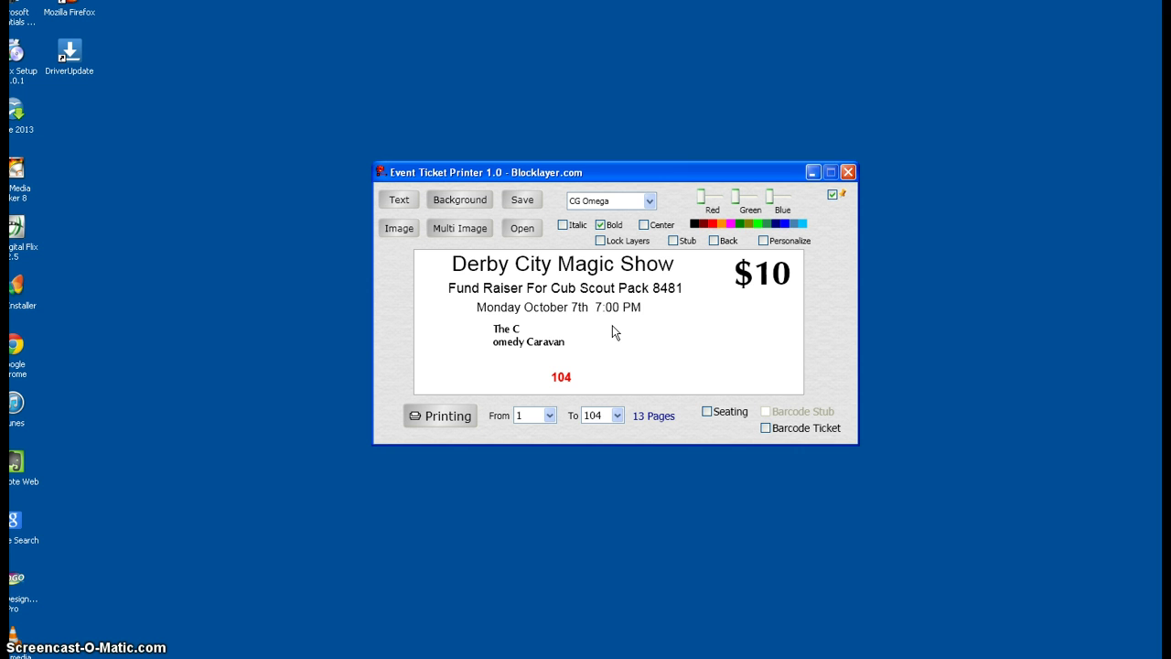
left_click(530, 327)
key("Delete")
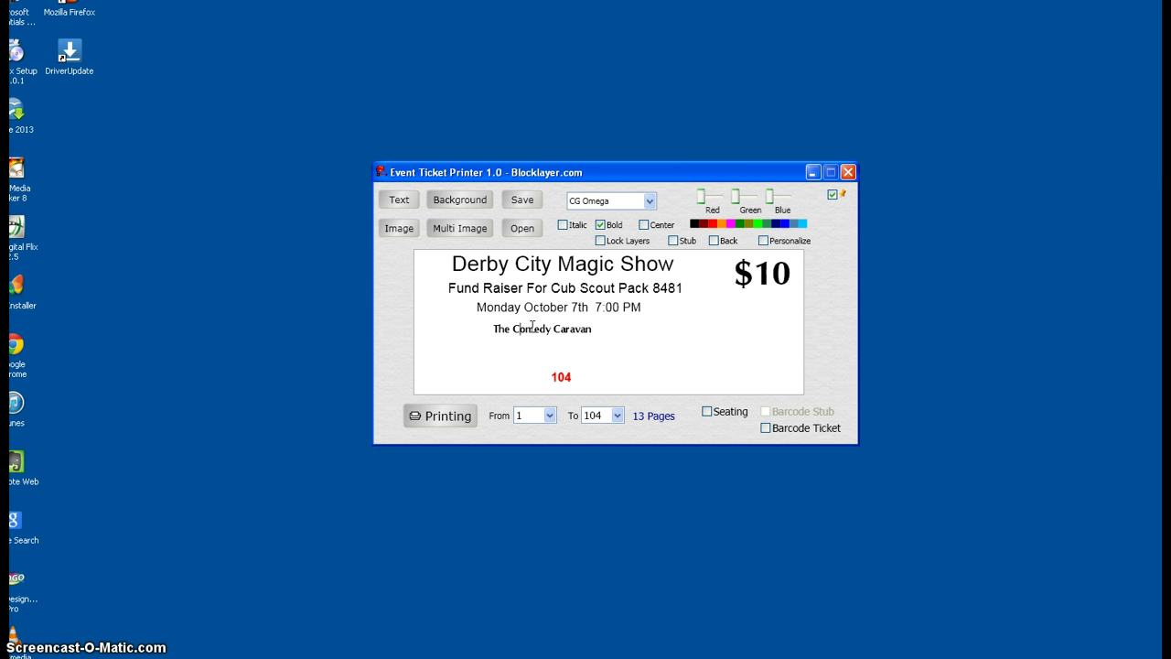
Step: Add the venue's street address, city line and phone number on separate lines below "The Comedy Caravan"
left_click(600, 331)
key("Right")
key("Right")
key("Right")
type("1250 Bar")
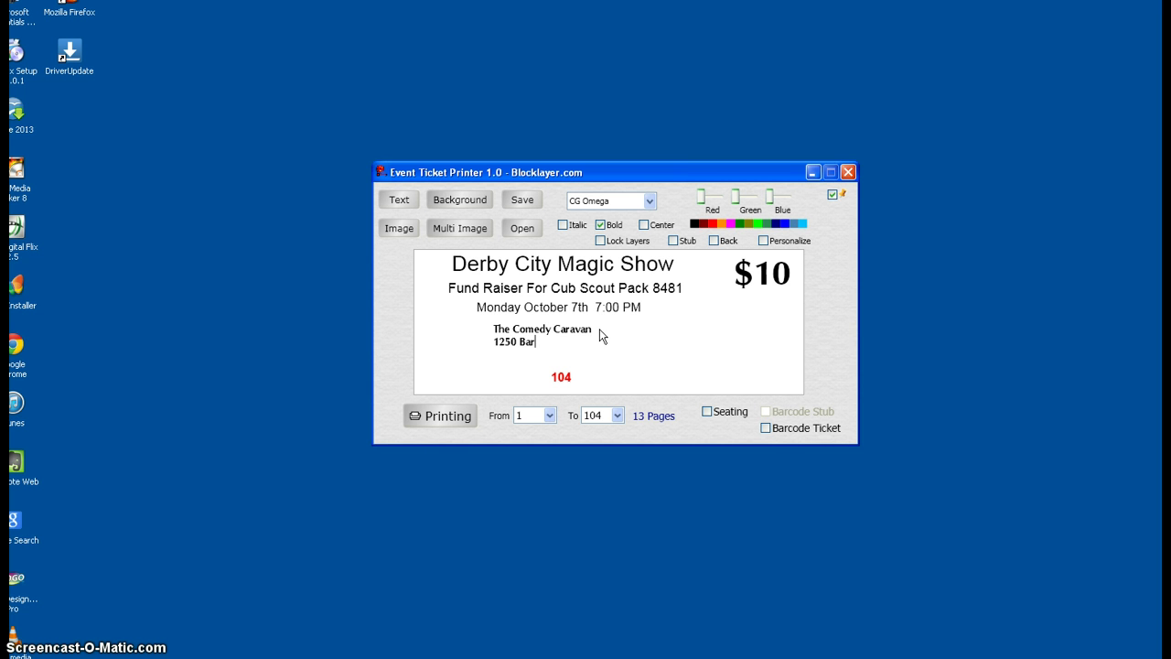
type("dstown Rd ")
type("Louisv")
type("ille ")
type("KY 40204")
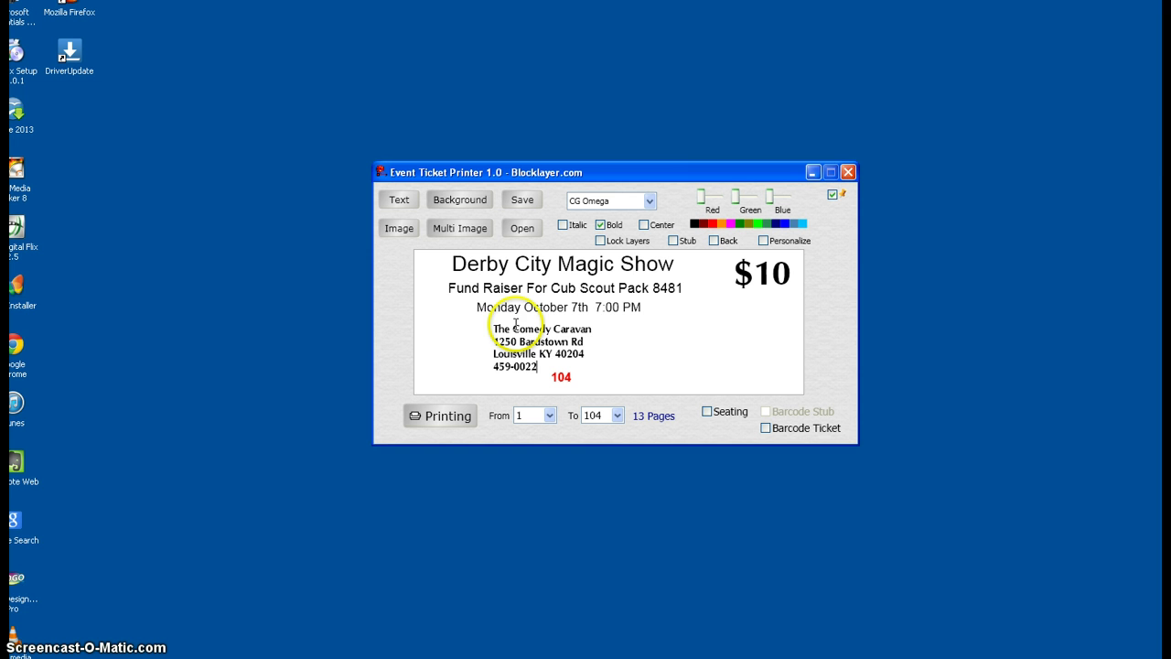
Step: Move the title, fundraiser line and date line rightward and place the venue block in the lower right part of the ticket
left_click(452, 262)
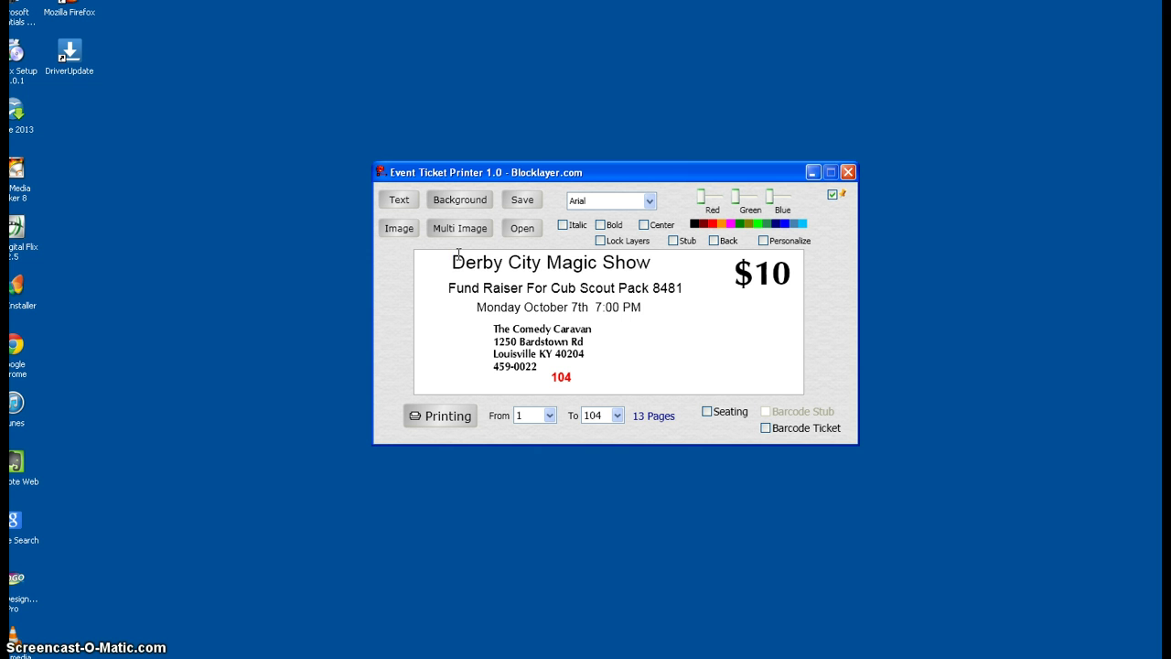
left_click(480, 263)
left_click(510, 261)
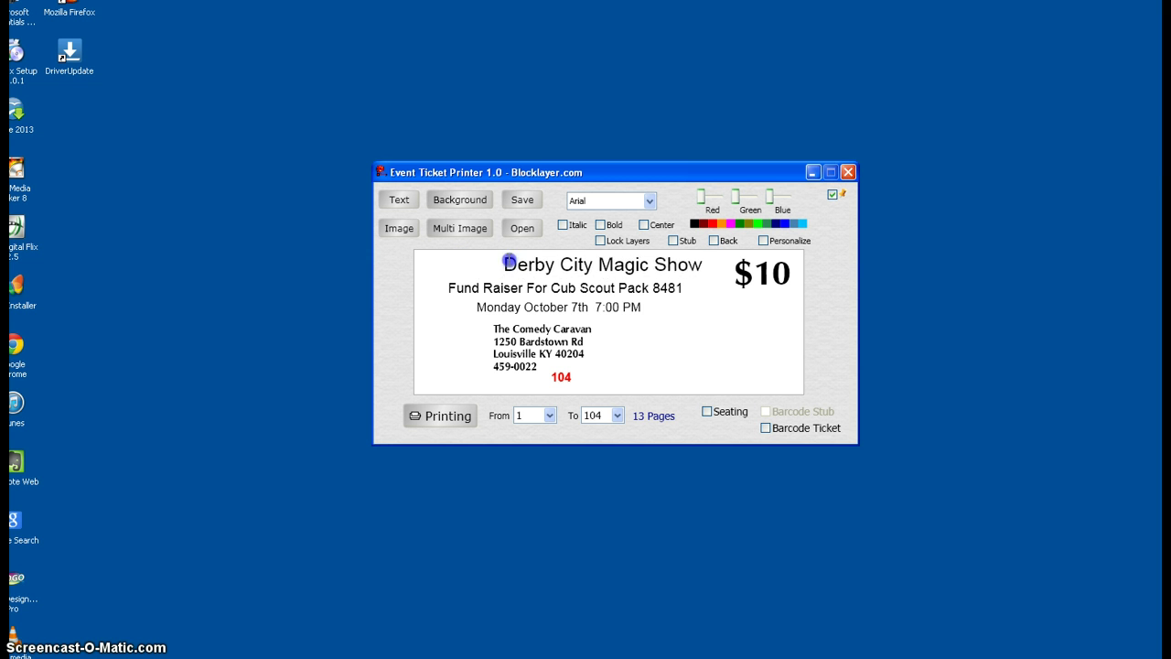
left_click(457, 287)
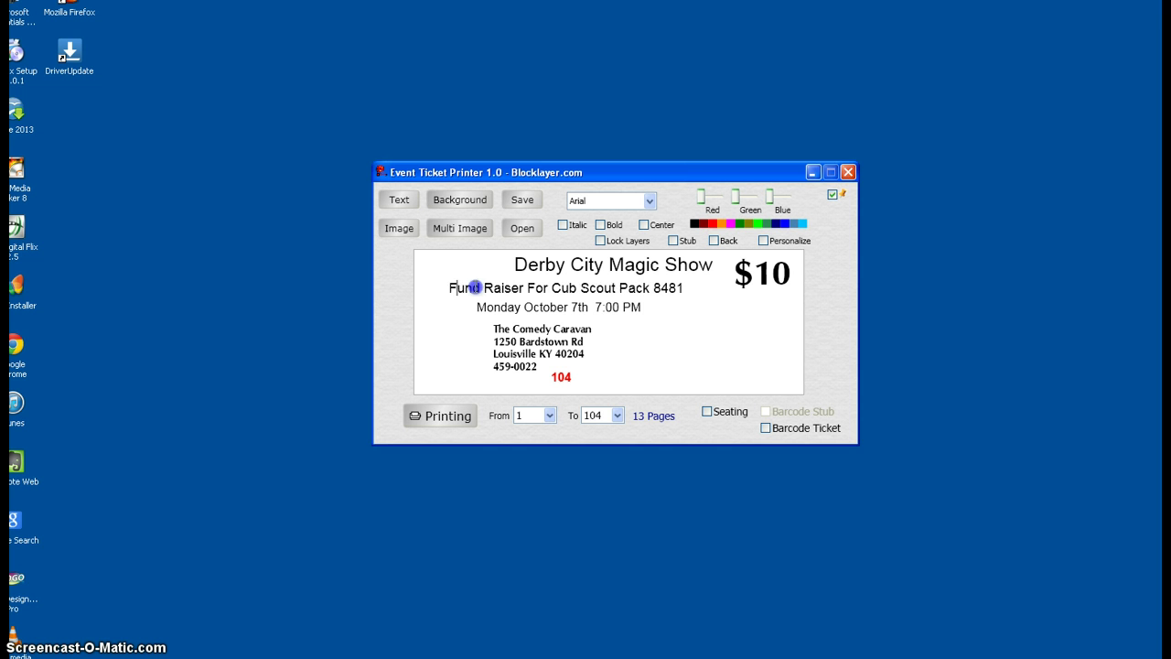
left_click_drag(473, 287, 650, 324)
left_click(494, 307)
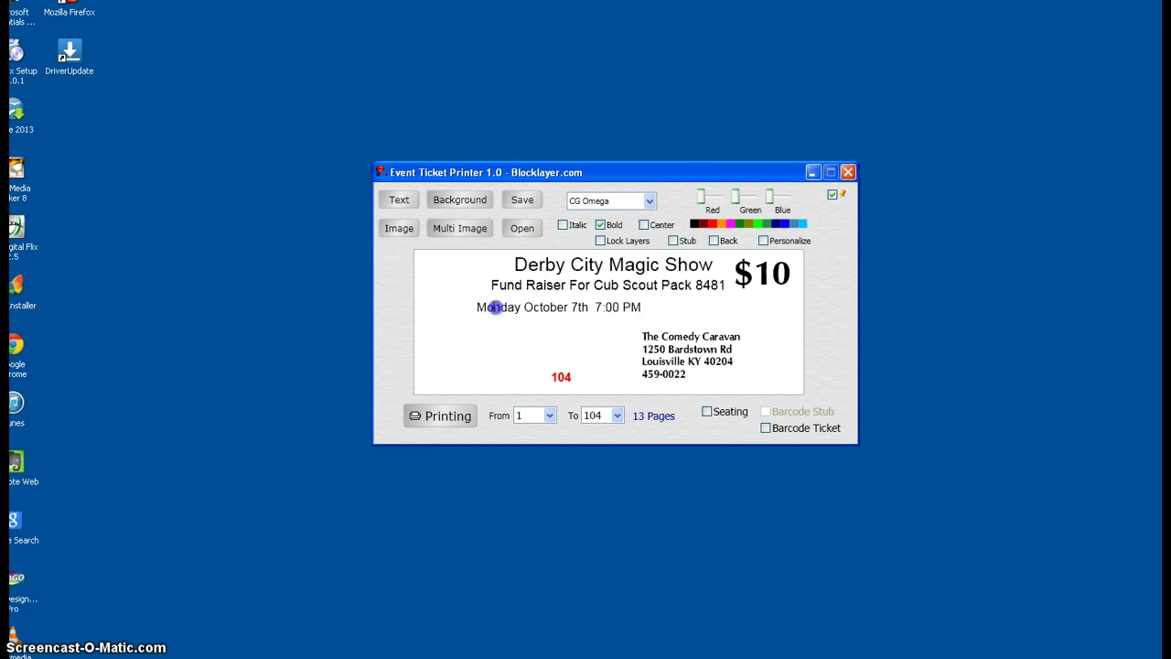
left_click_drag(494, 307, 545, 303)
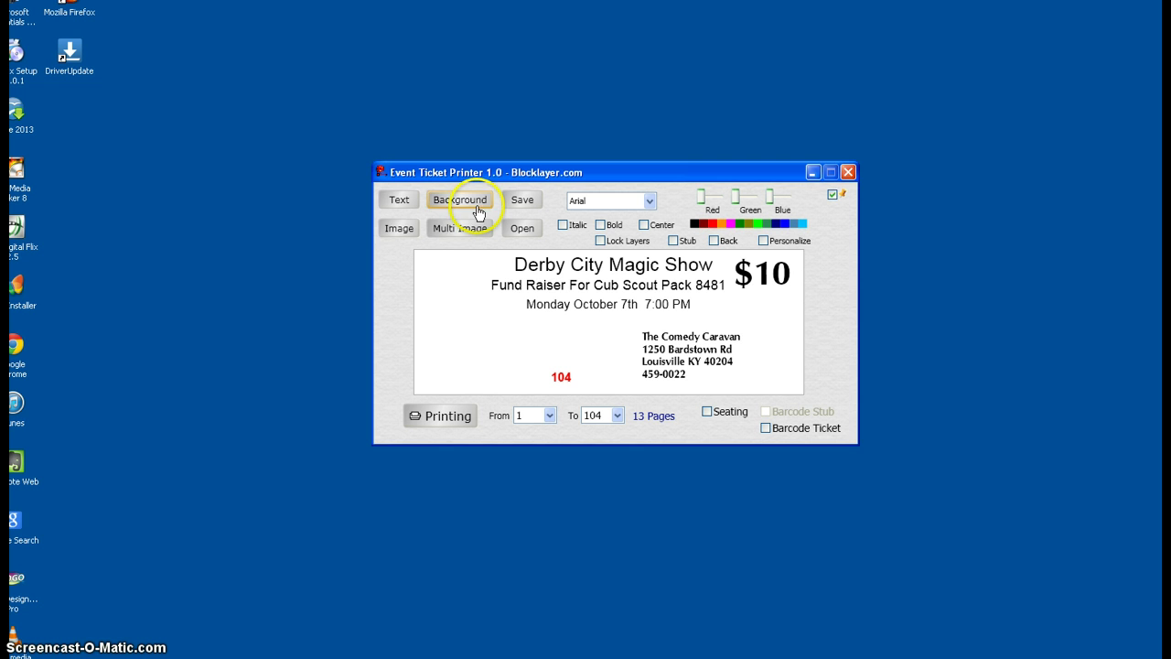
Step: Insert the image logo-dcm-rabbit from the HOSTING\DCM folder and place it along the ticket's left side
left_click(399, 230)
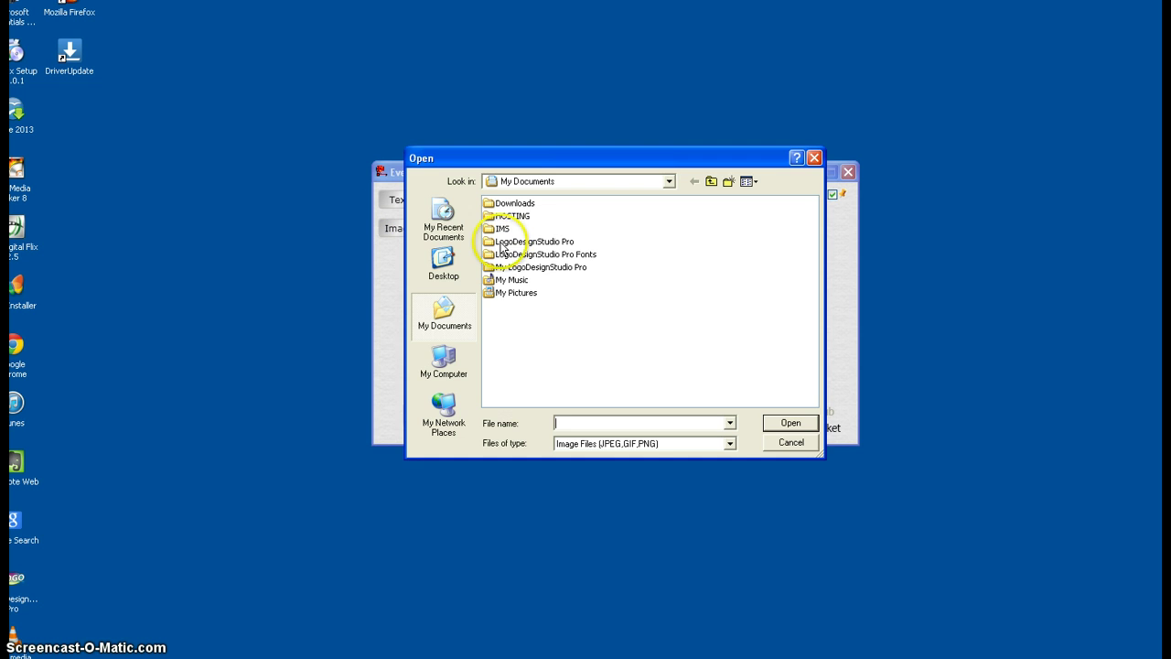
double_click(490, 220)
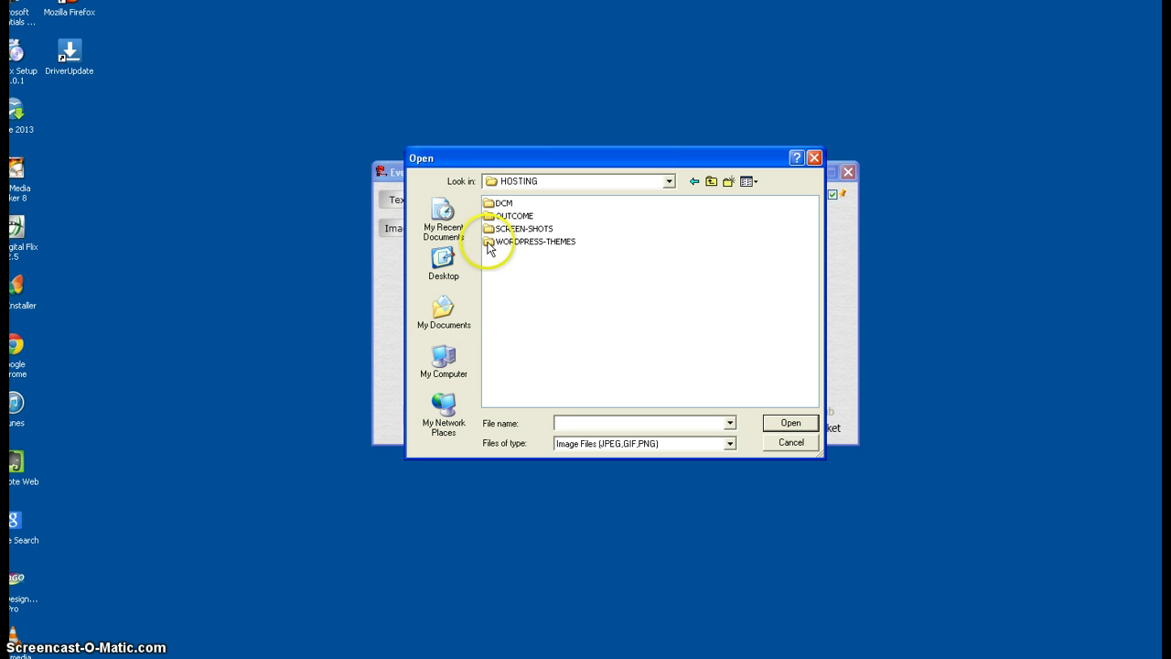
double_click(491, 204)
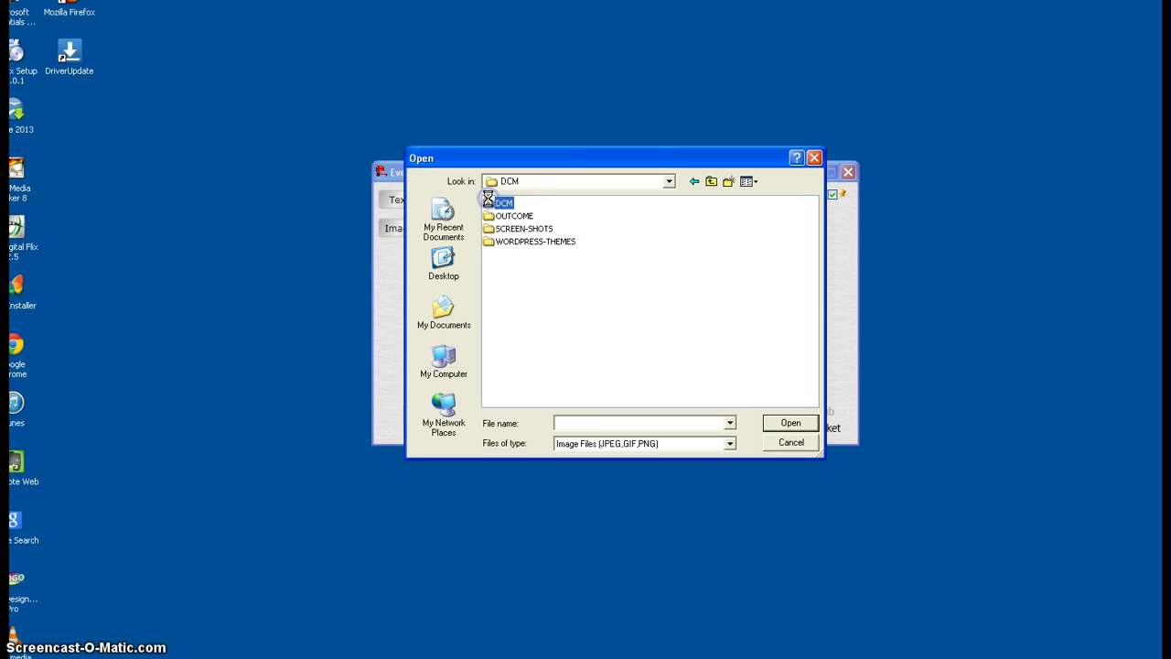
left_click(513, 203)
left_click(785, 426)
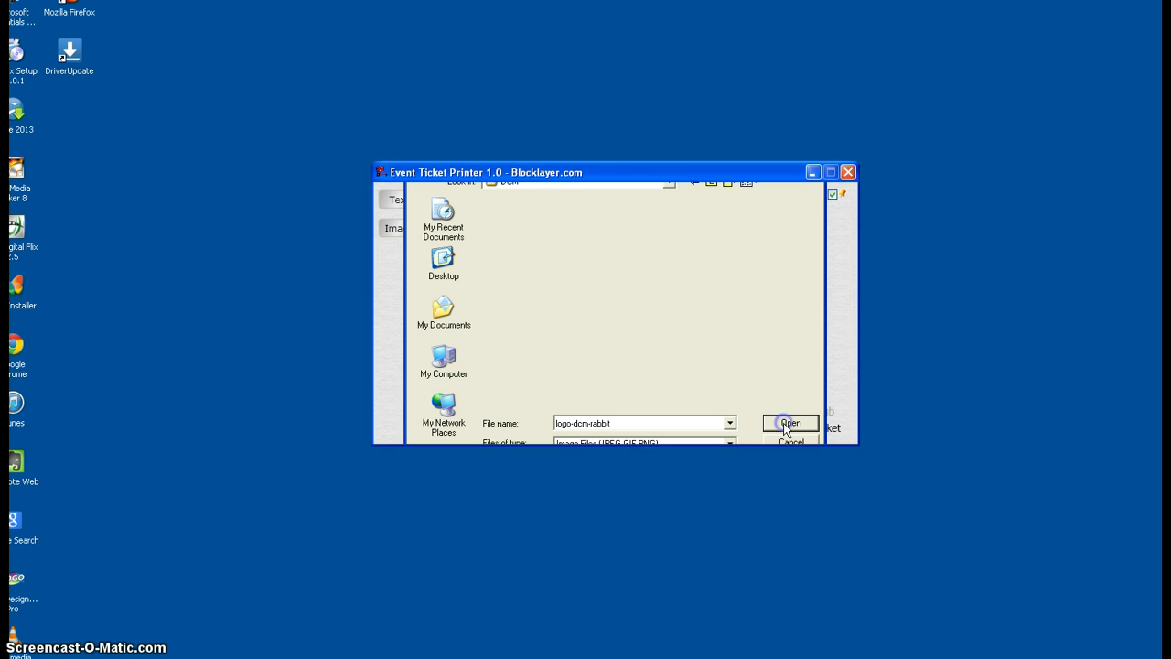
left_click_drag(588, 320, 466, 310)
Step: Shift the title, fundraiser line and date line further right, clear of the logo image, with the date line moved down
left_click(523, 272)
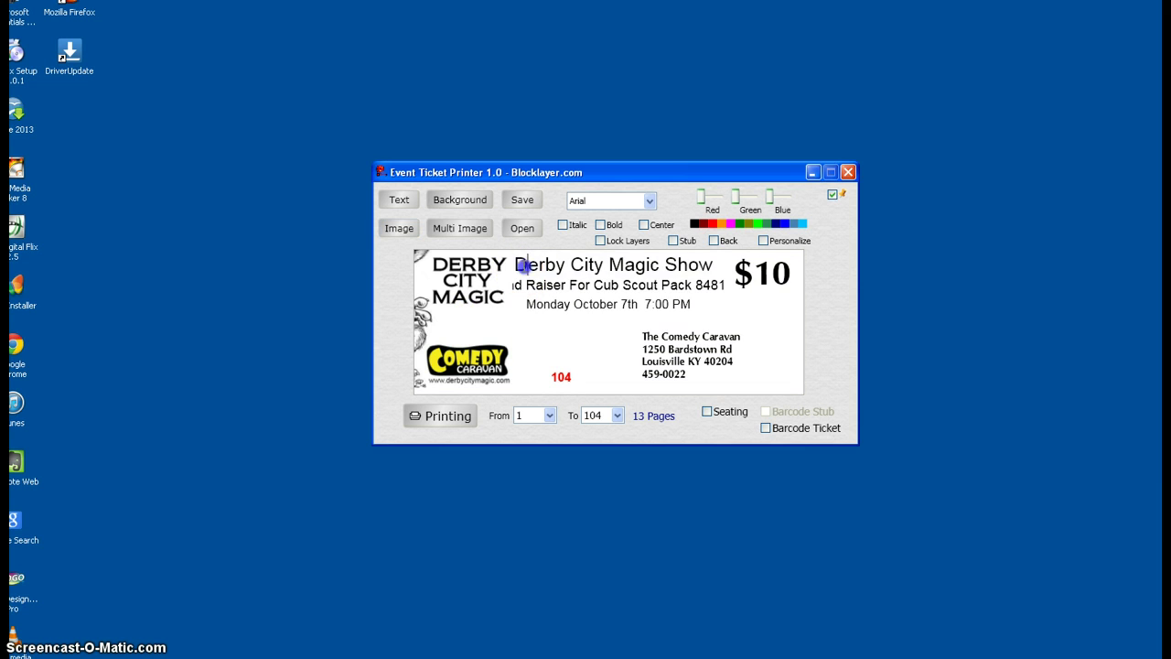
left_click_drag(523, 271, 569, 293)
left_click(520, 283)
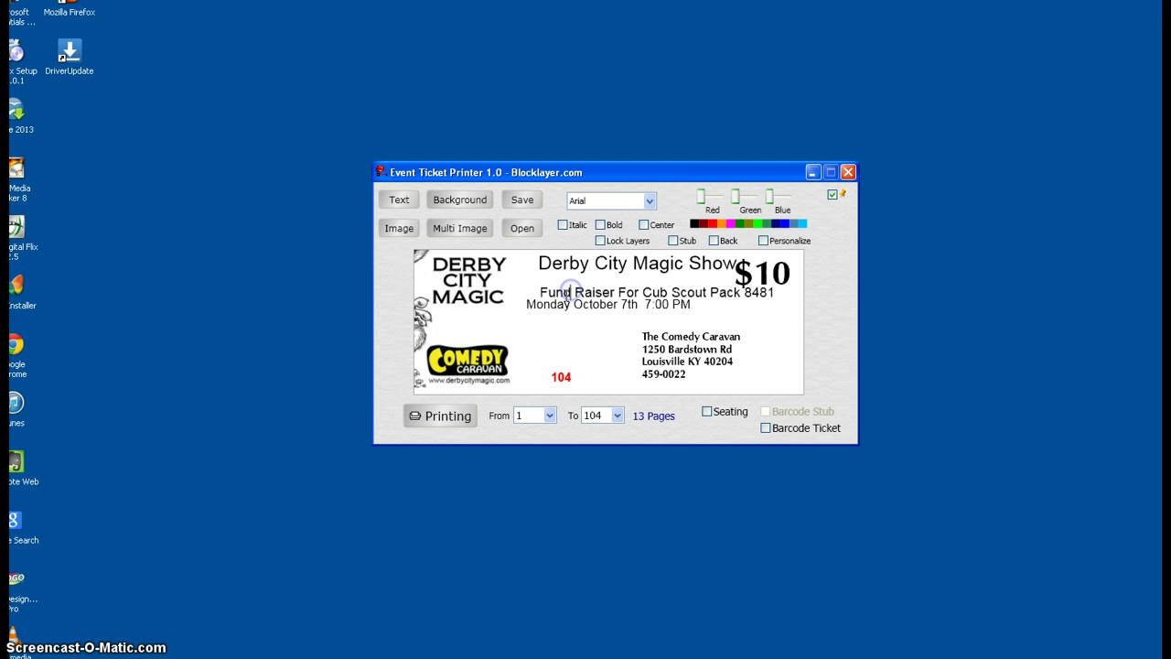
left_click_drag(536, 302, 577, 317)
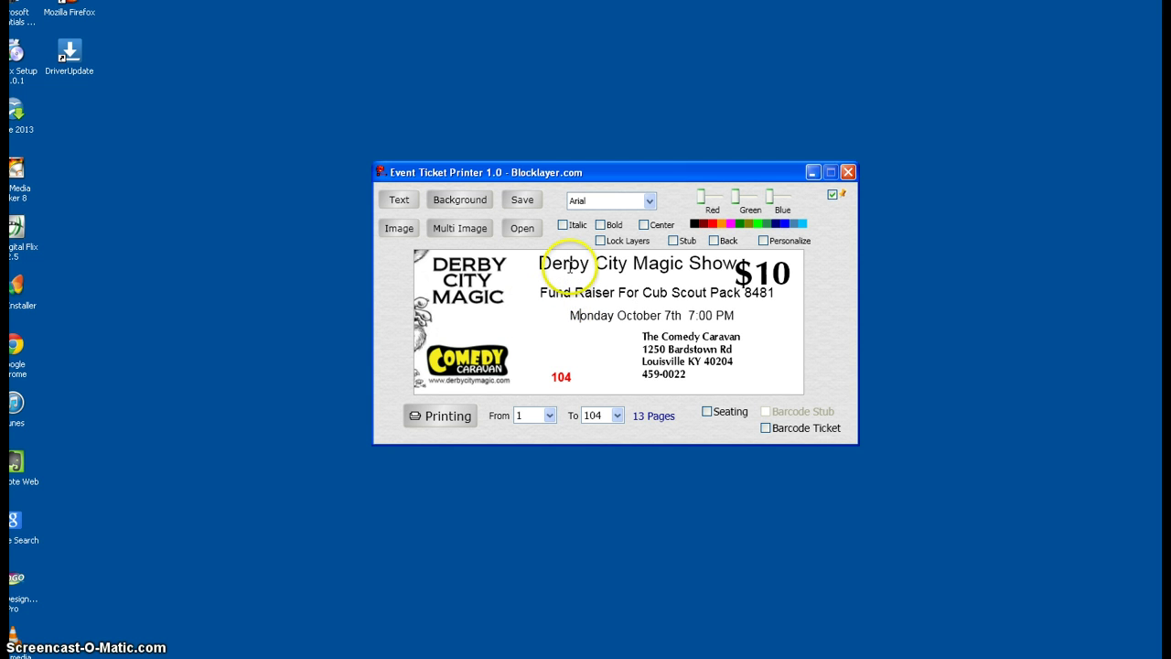
Step: Move the rabbit logo right to reveal more of it, and fit the title between the logo and the "$10" price
left_click(569, 263)
scroll(466, 311, "up", 5)
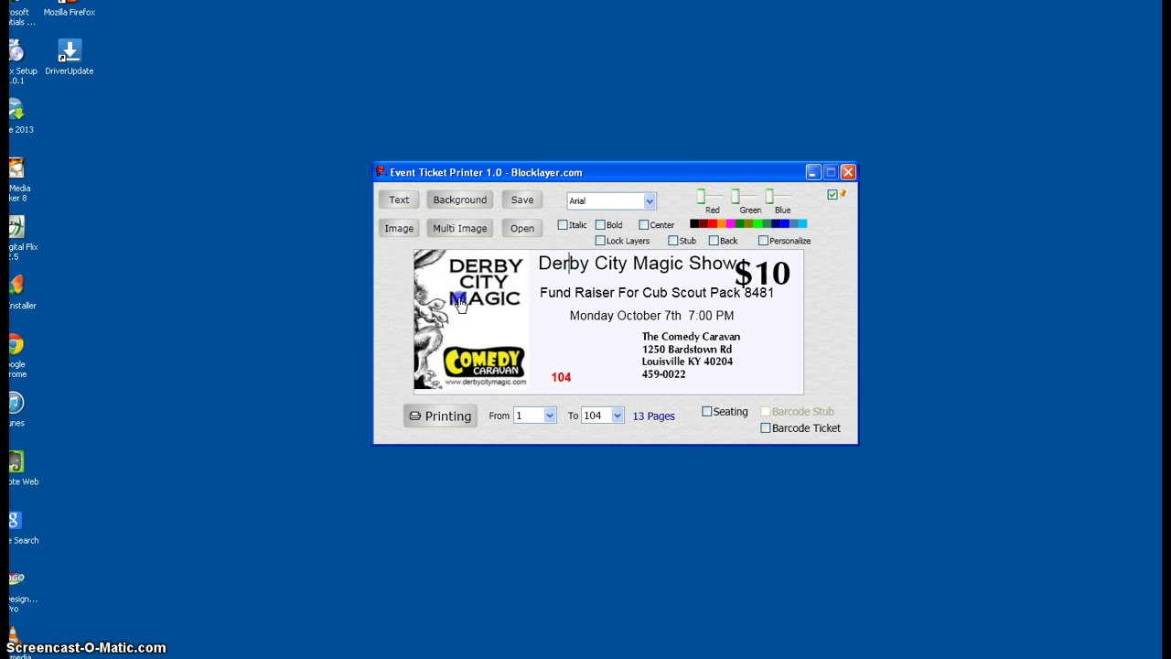
left_click(468, 302)
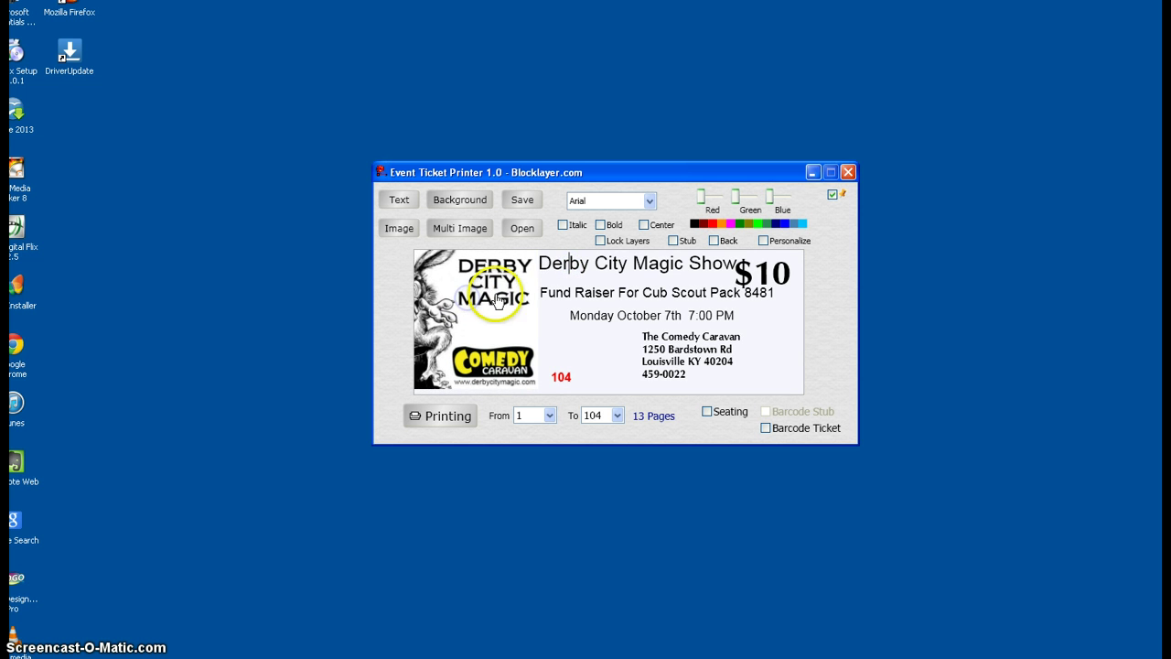
left_click(759, 273)
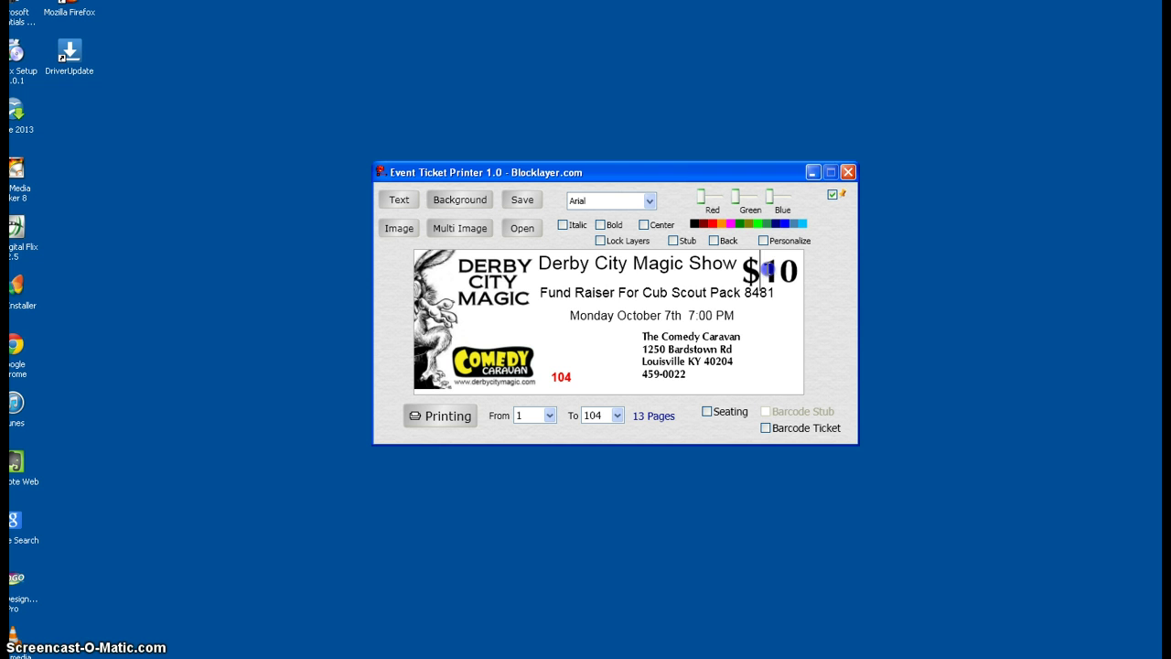
scroll(759, 273, "up", 3)
left_click(607, 263)
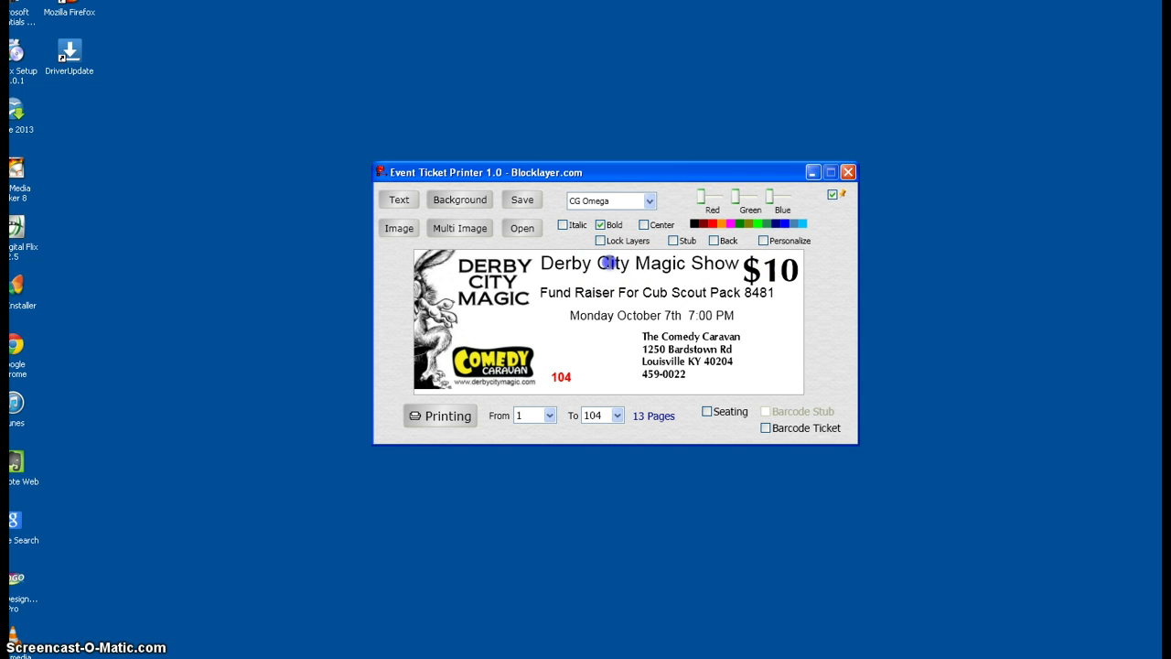
left_click(610, 263)
Step: Shift the date and fundraiser lines toward the ticket's right edge, and nudge the venue block and logo image
left_click(635, 336)
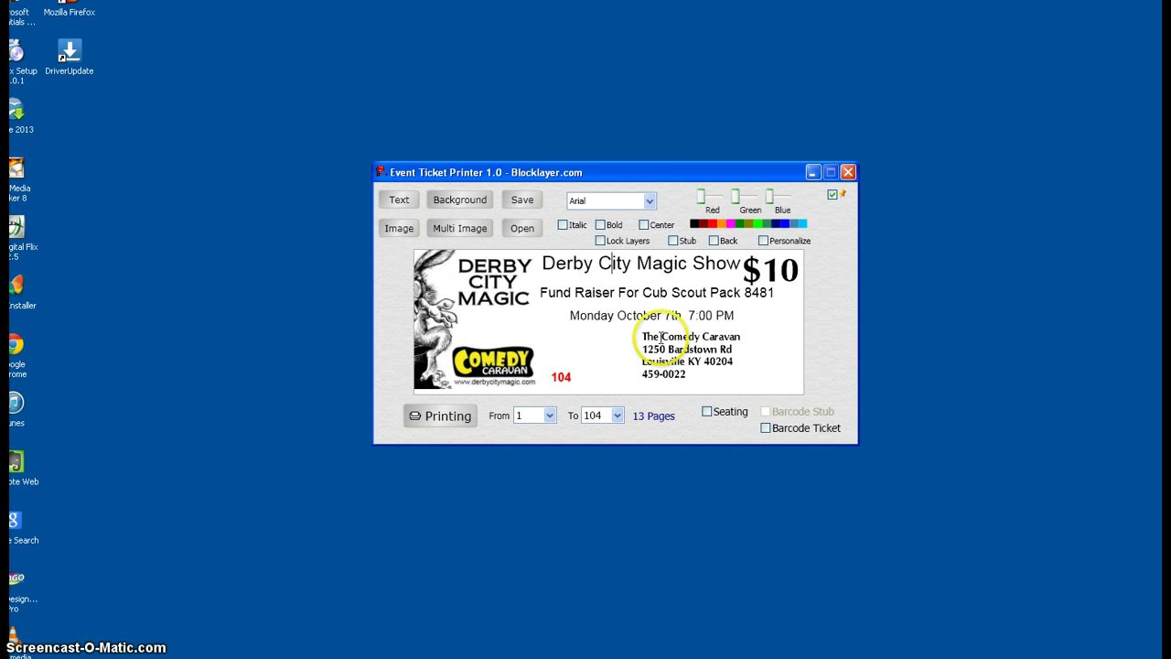
left_click_drag(600, 322, 649, 320)
left_click_drag(552, 292, 568, 298)
left_click_drag(641, 352, 656, 351)
left_click_drag(492, 329, 492, 328)
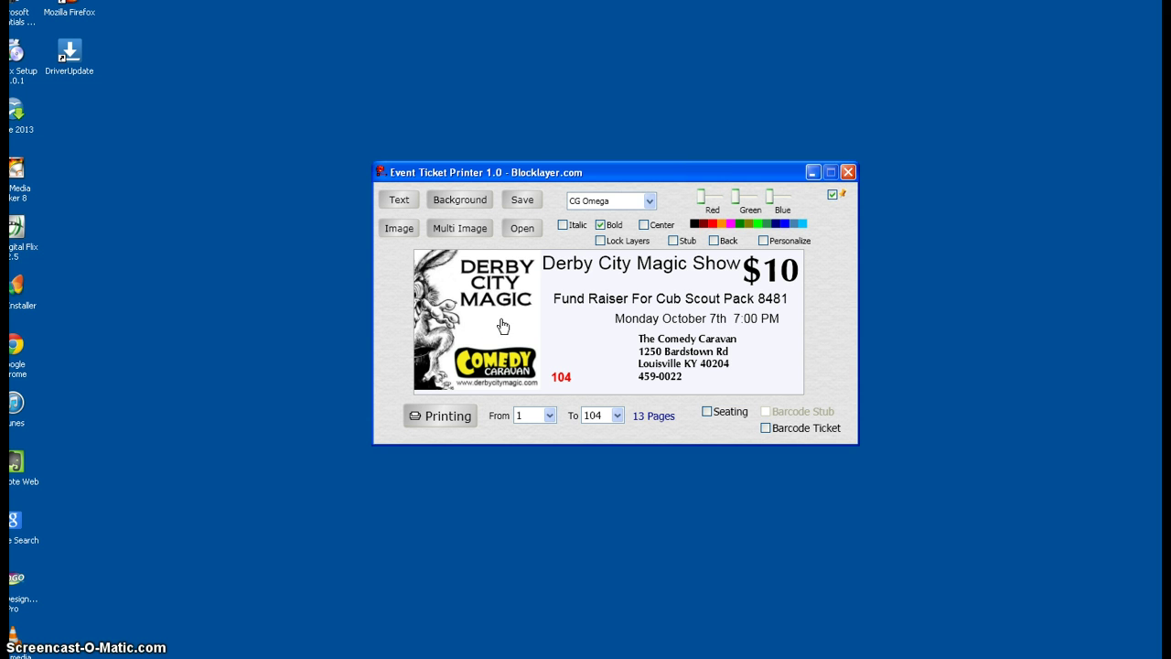
left_click(566, 332)
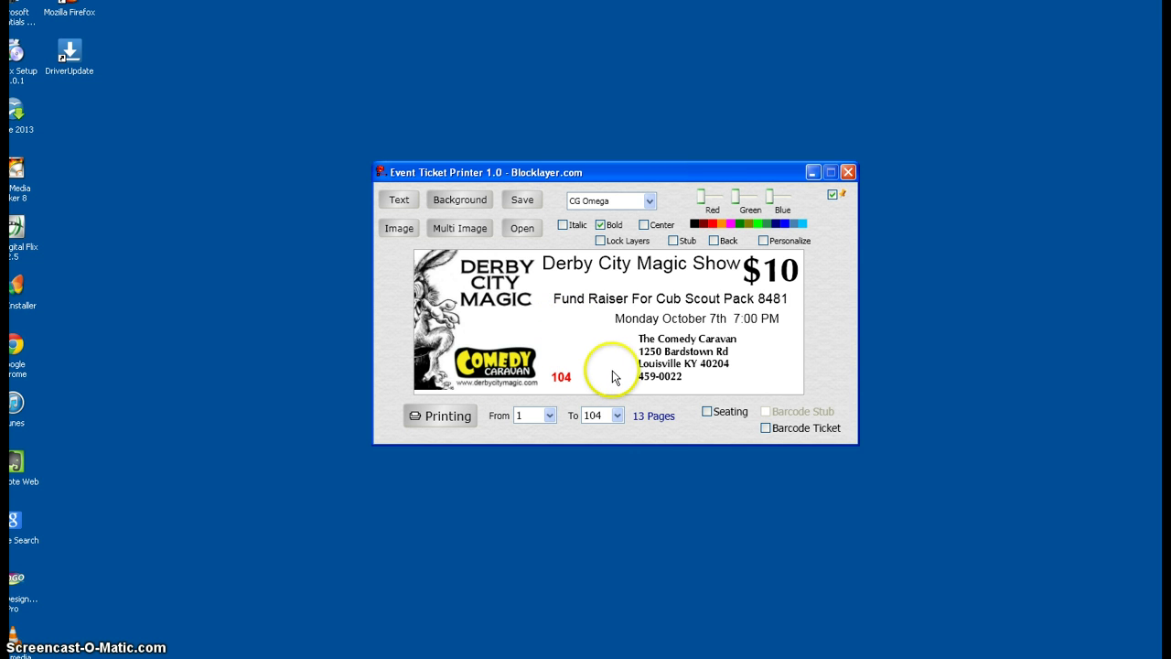
Step: Make the title bold and move the fundraiser line, date line and venue block lower on the ticket
left_click(619, 263)
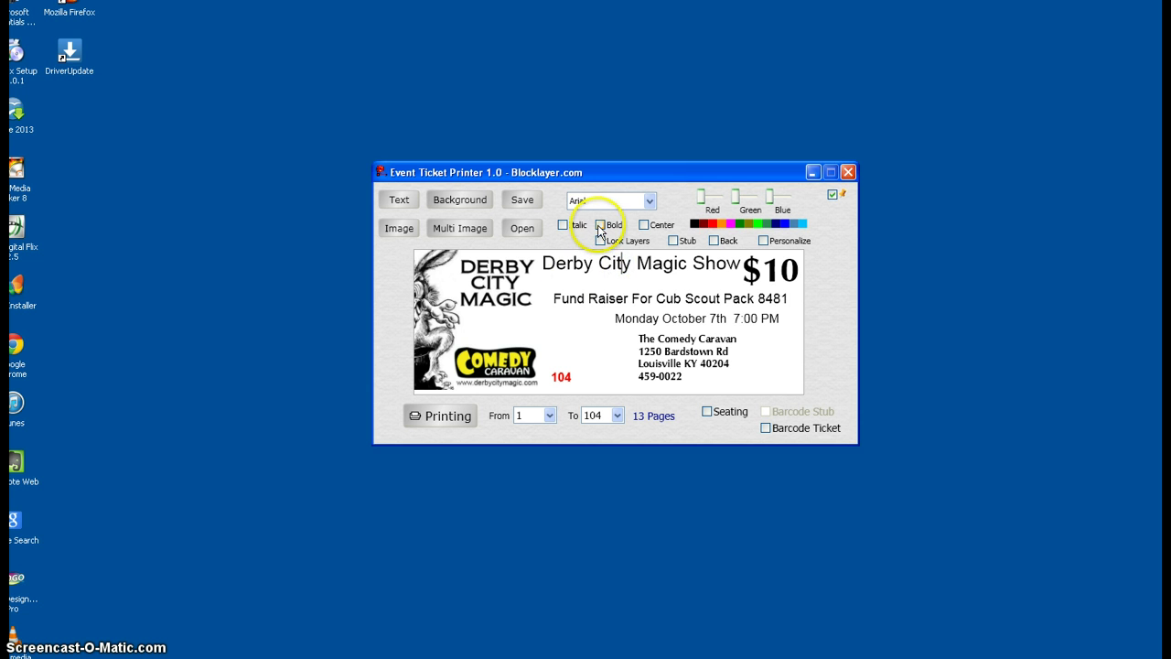
left_click(600, 226)
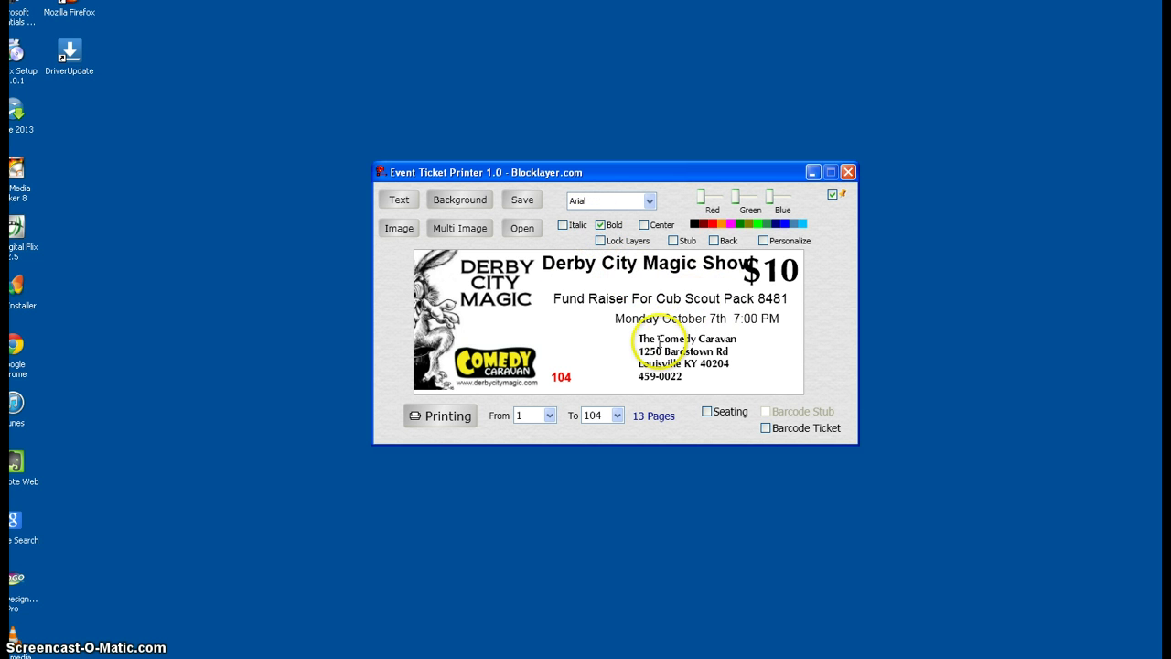
left_click_drag(655, 351, 634, 310)
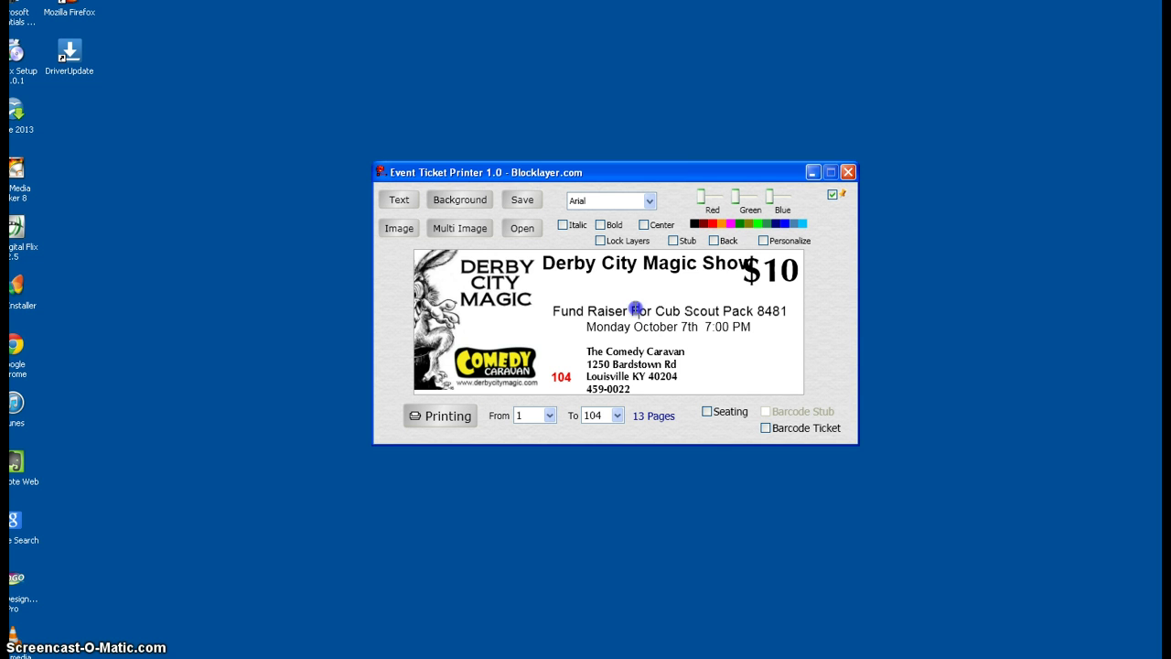
Step: Place the "$10" price between the title and fundraiser line, and shift the title right to center it above the price
left_click_drag(777, 263, 682, 263)
left_click(565, 262)
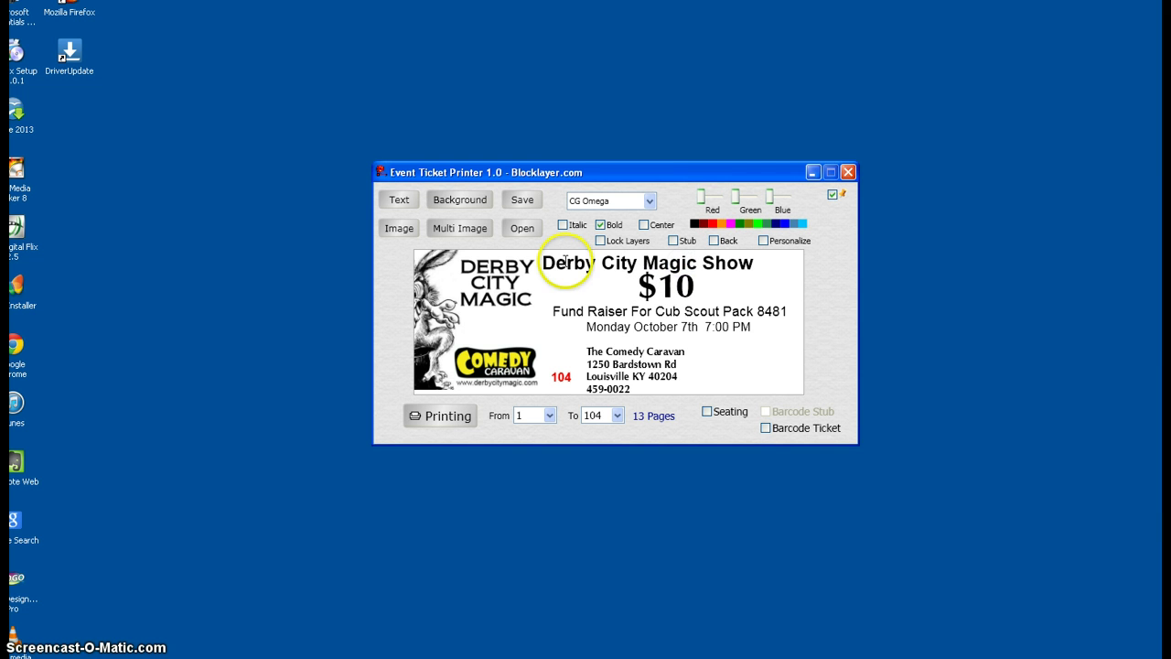
left_click_drag(565, 263, 592, 262)
Step: Center the date line and venue block beneath the fundraiser line, and shift the logo to show more of the rabbit
left_click(596, 309)
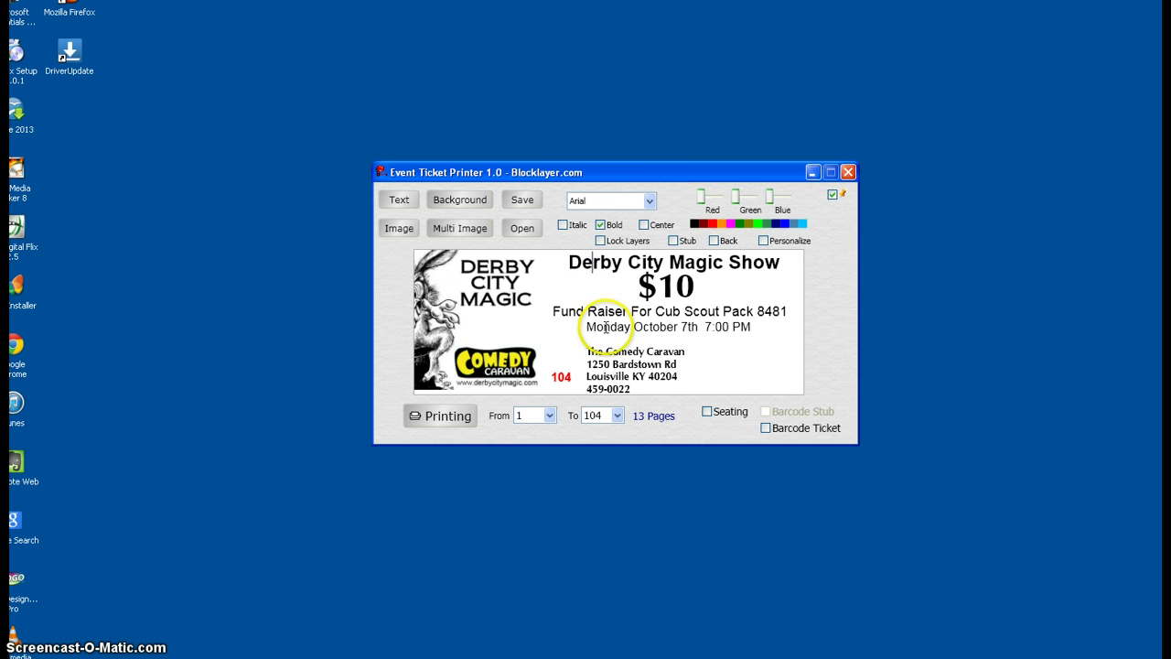
left_click_drag(608, 328, 625, 331)
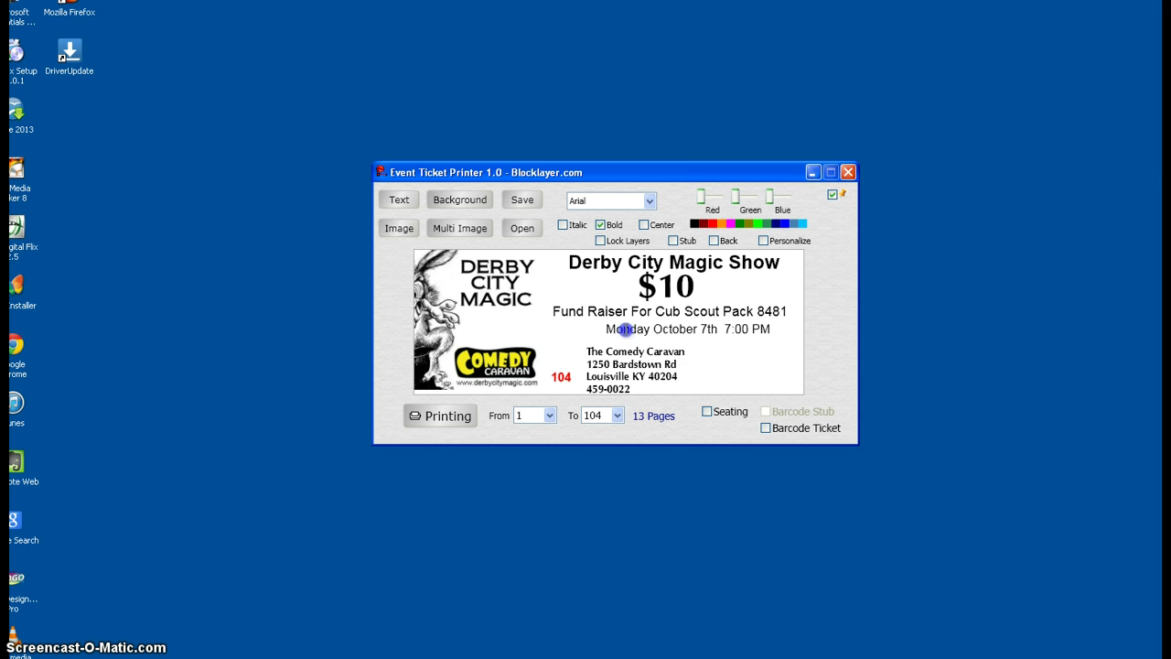
left_click_drag(619, 376, 663, 369)
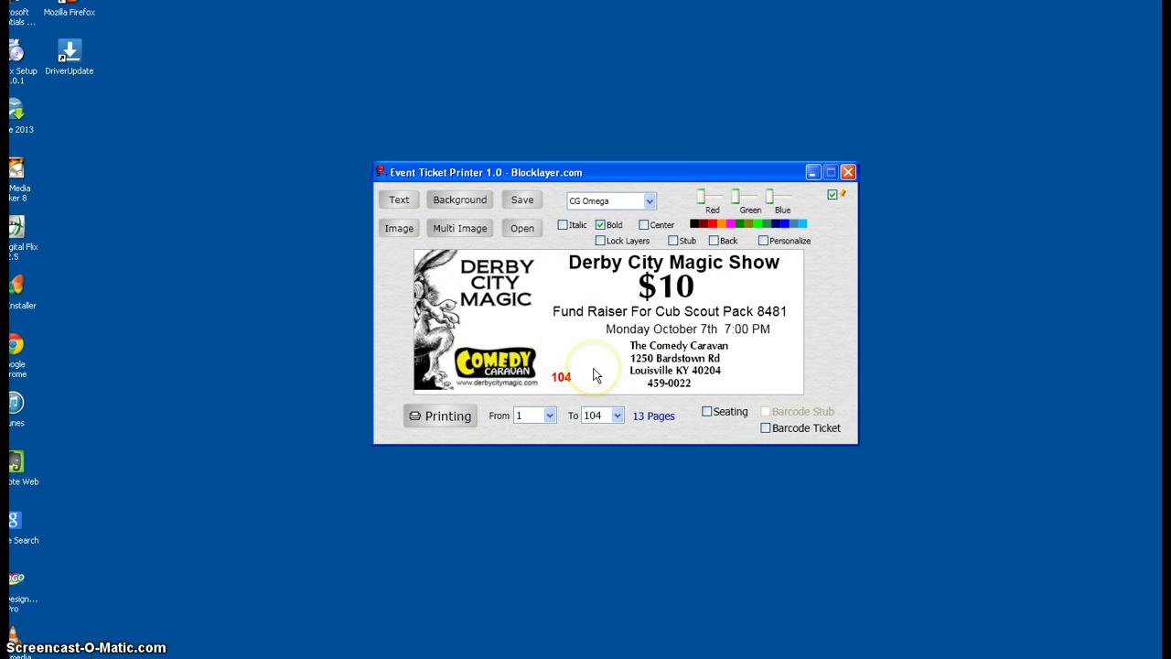
left_click_drag(509, 351, 501, 343)
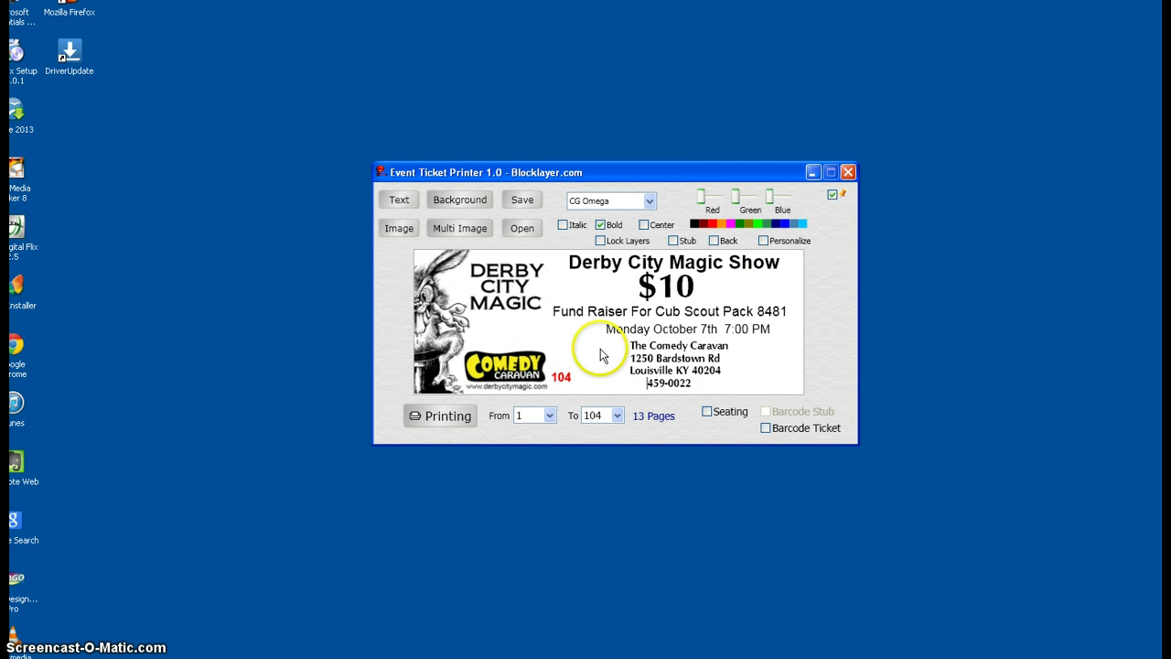
Step: Try the ticket barcode on the design and turn it back off
left_click(765, 428)
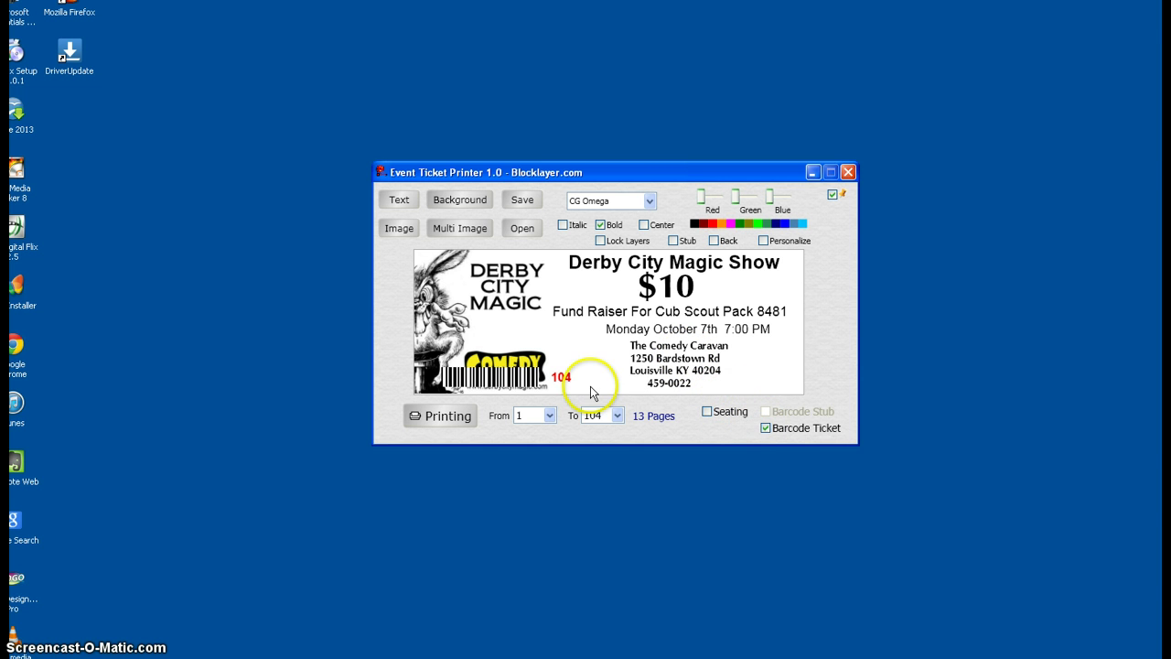
left_click(765, 429)
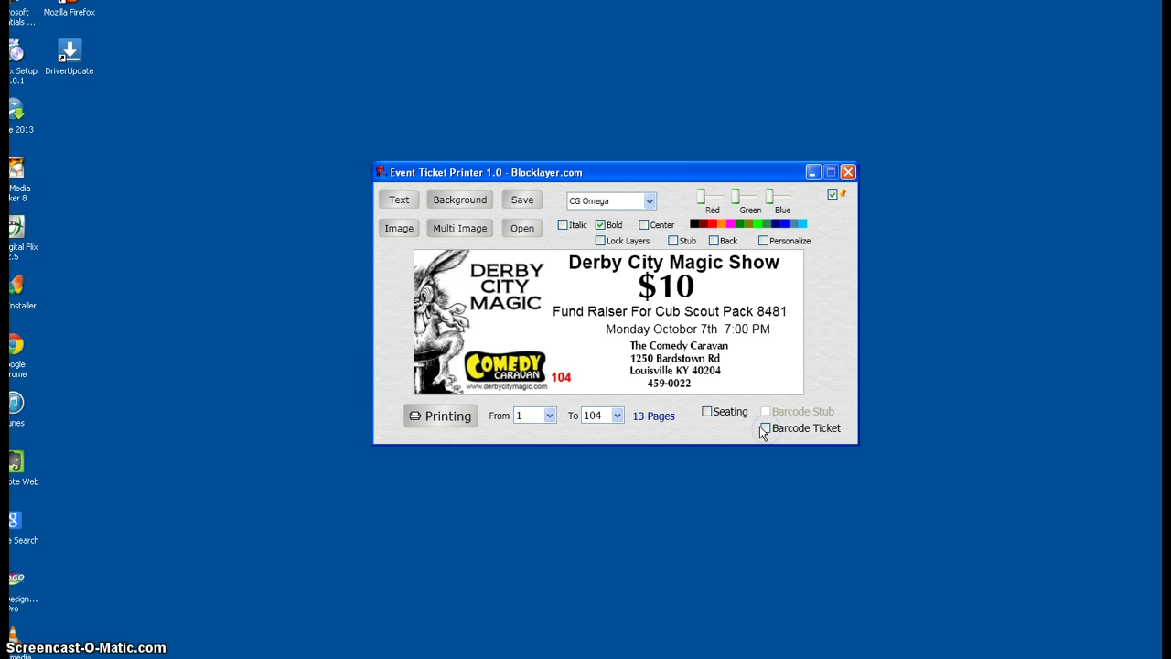
Step: Enable seating for the tickets
left_click(706, 411)
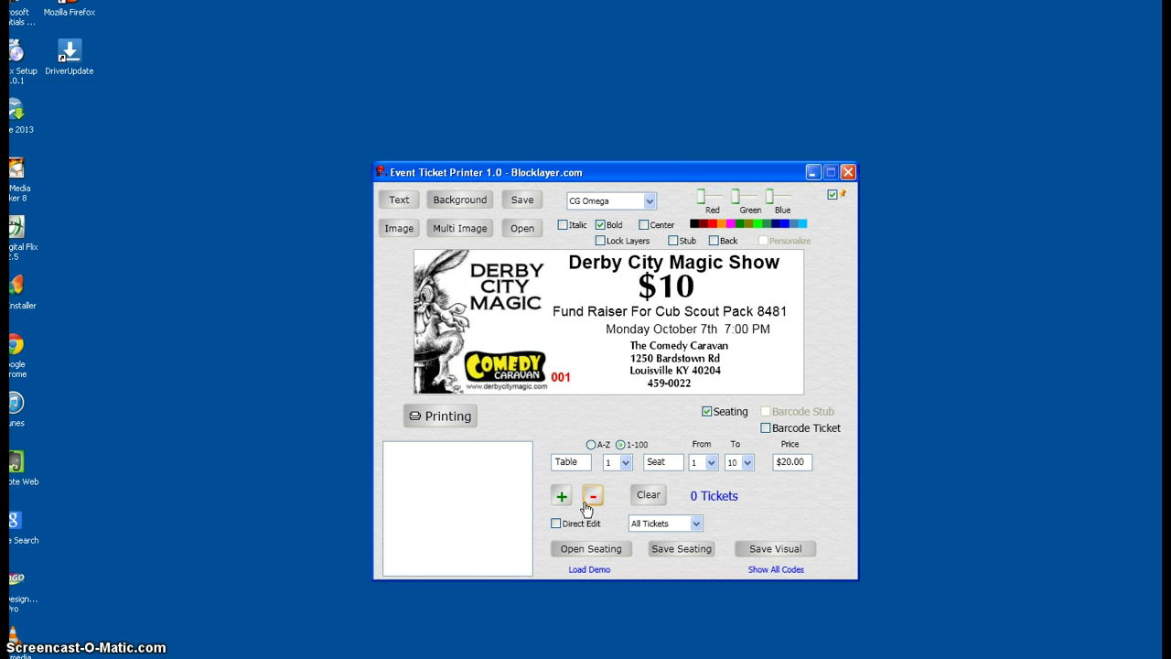
left_click(589, 502)
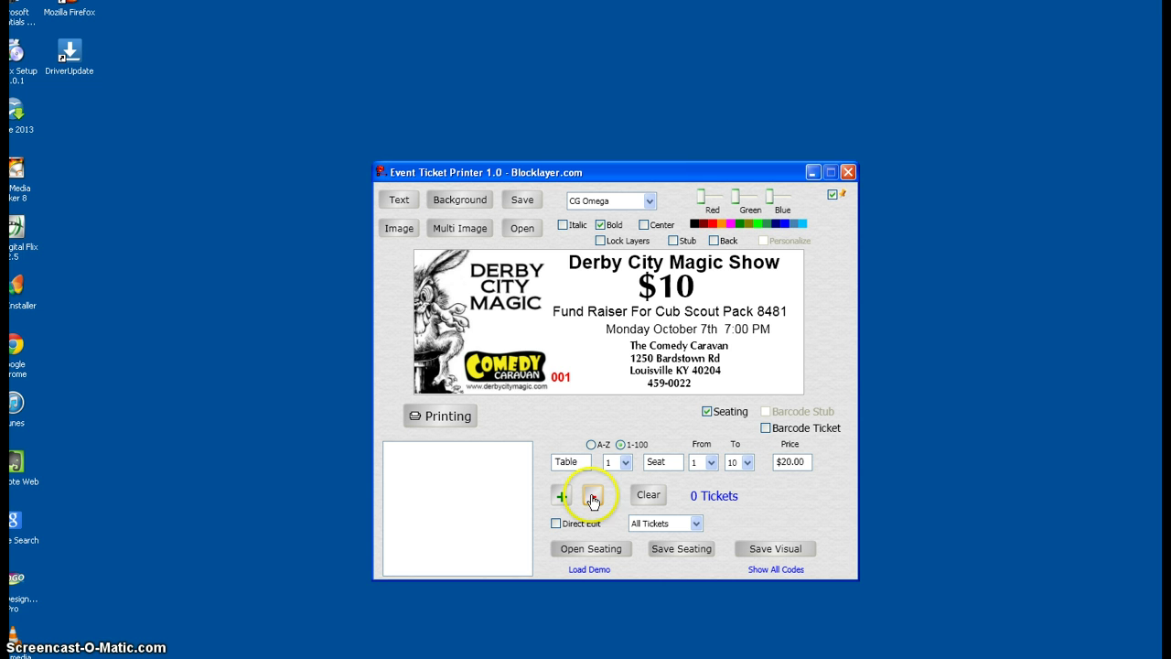
left_click(534, 396)
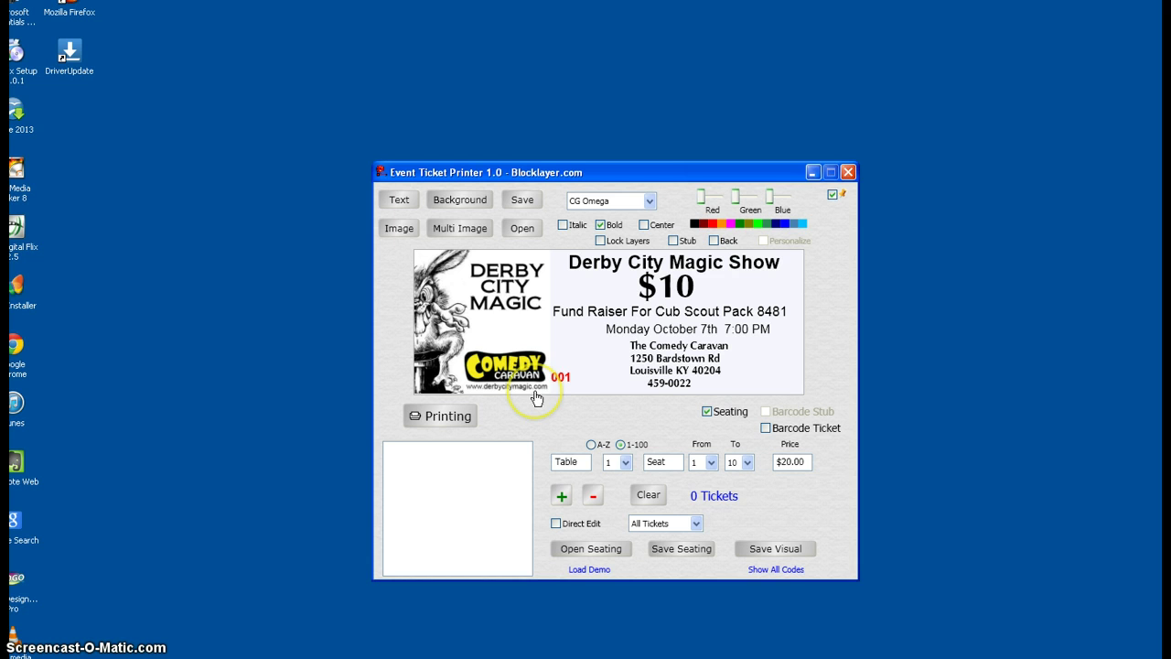
left_click(497, 343)
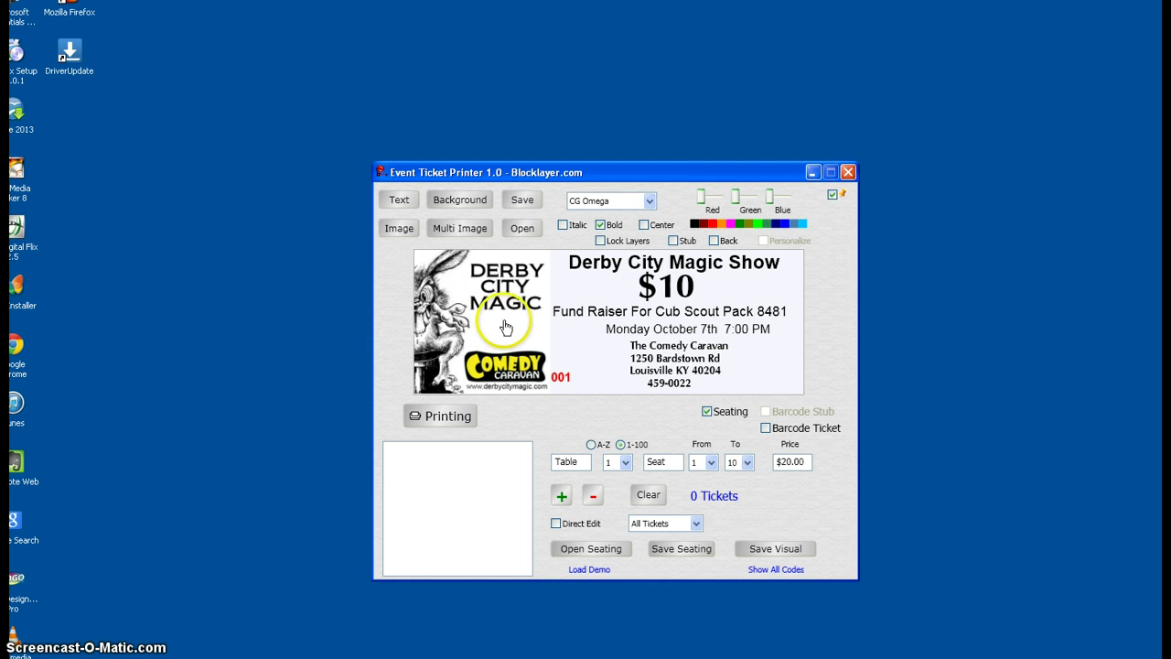
left_click(580, 408)
left_click(552, 382)
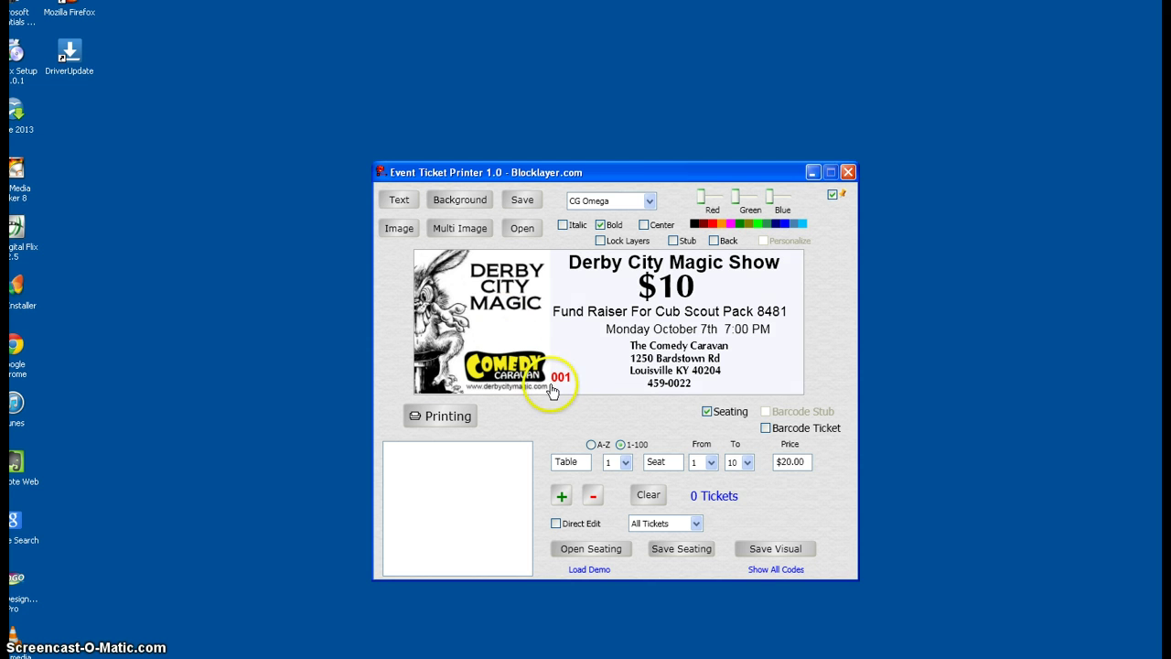
left_click(483, 427)
left_click(444, 418)
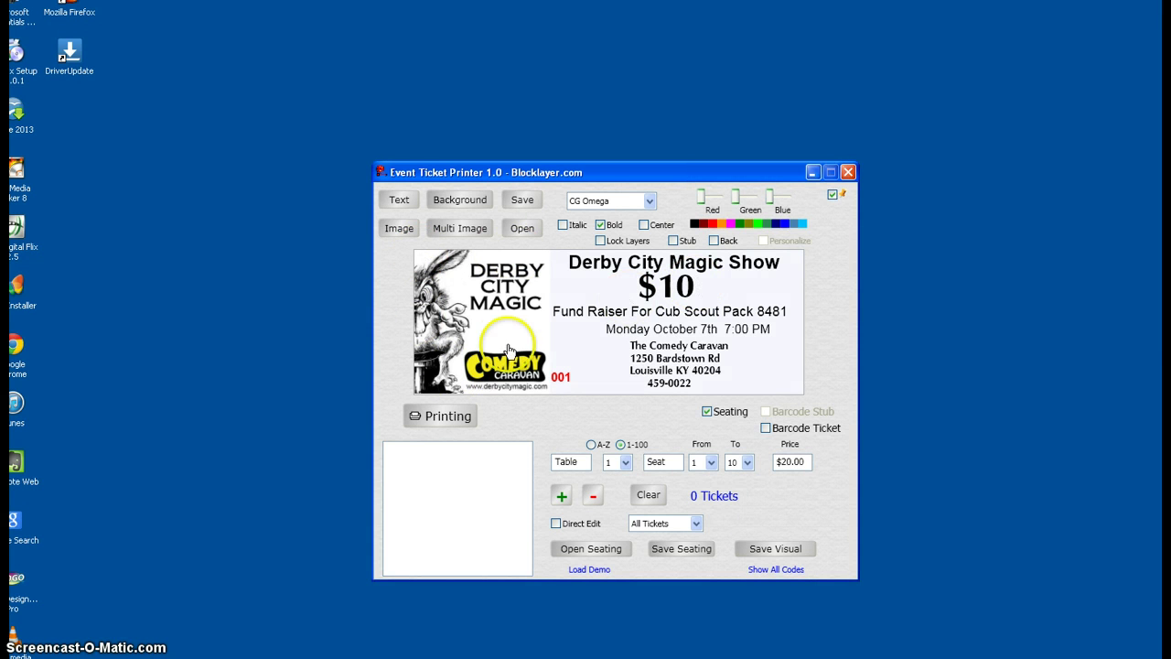
Step: Try to print the tickets with seating enabled, and turn the seating option off
left_click(442, 418)
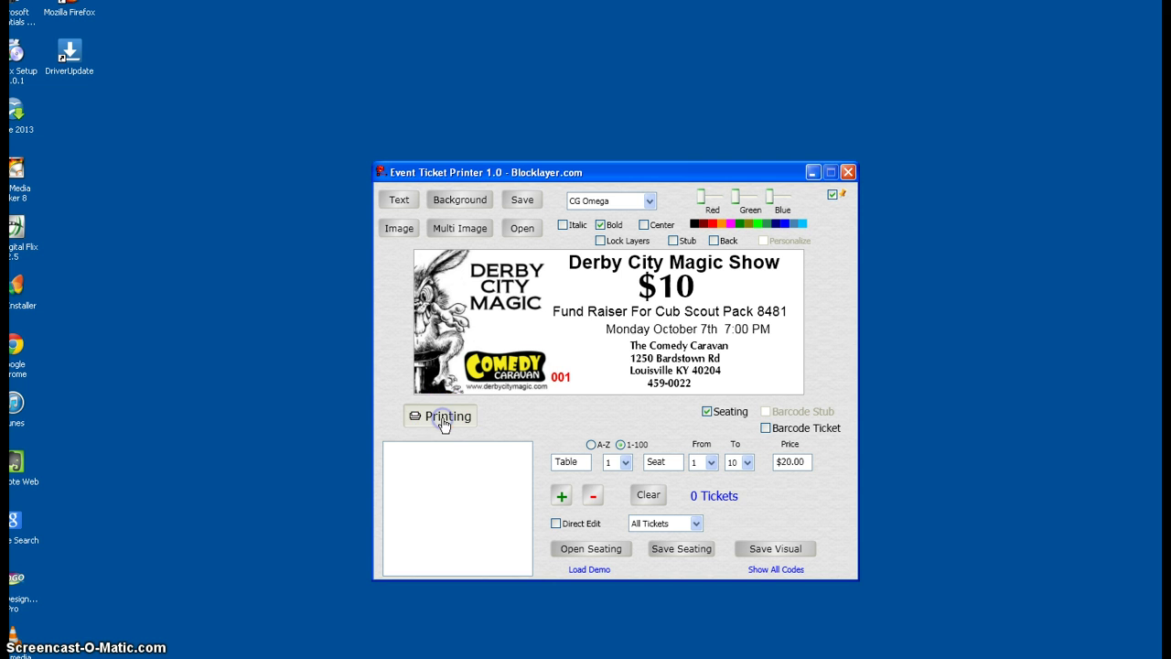
left_click(603, 356)
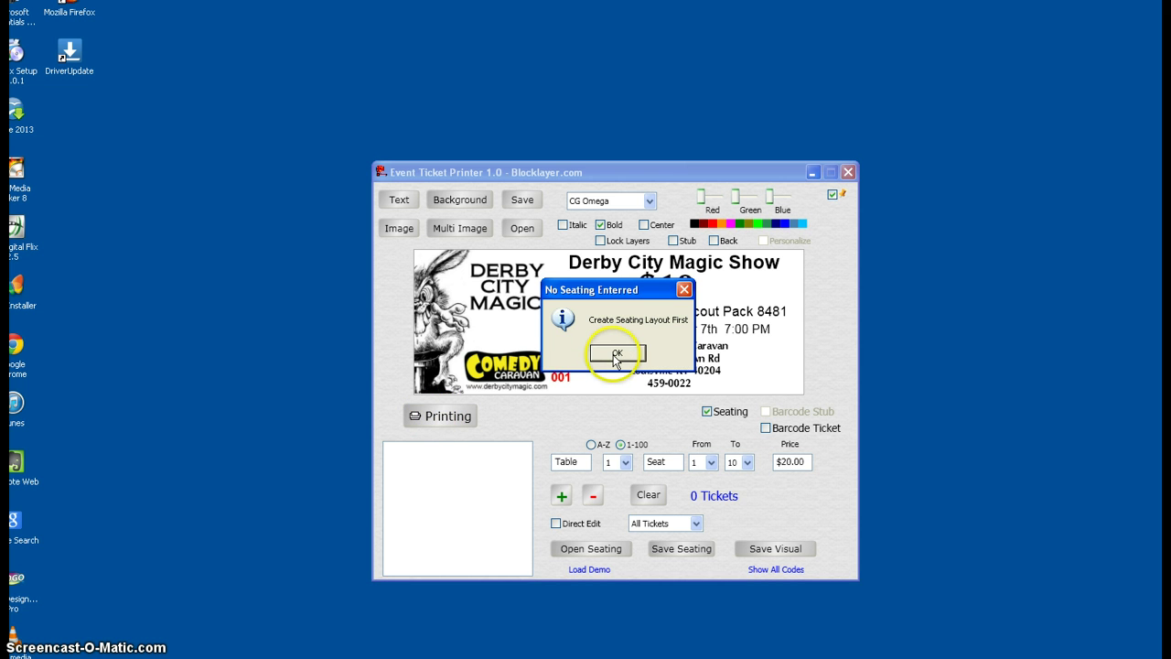
left_click(707, 412)
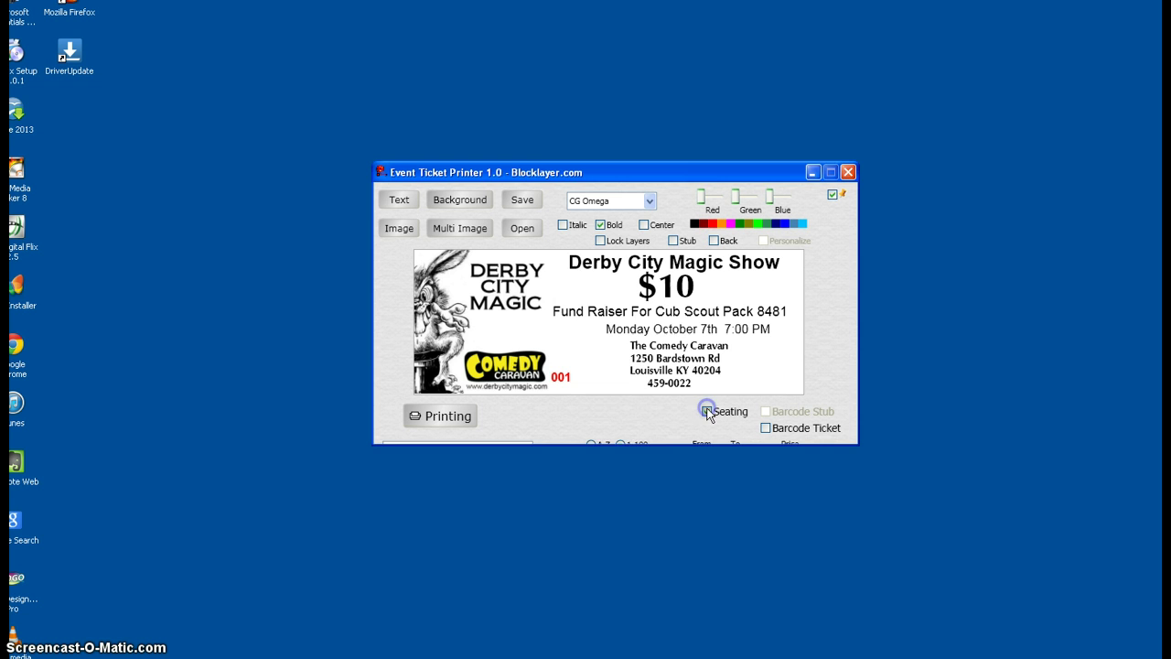
Step: Print the tickets to an XPS file named dcm-62 in the DCM folder, and open that file with the ticket designer window minimized
left_click(433, 418)
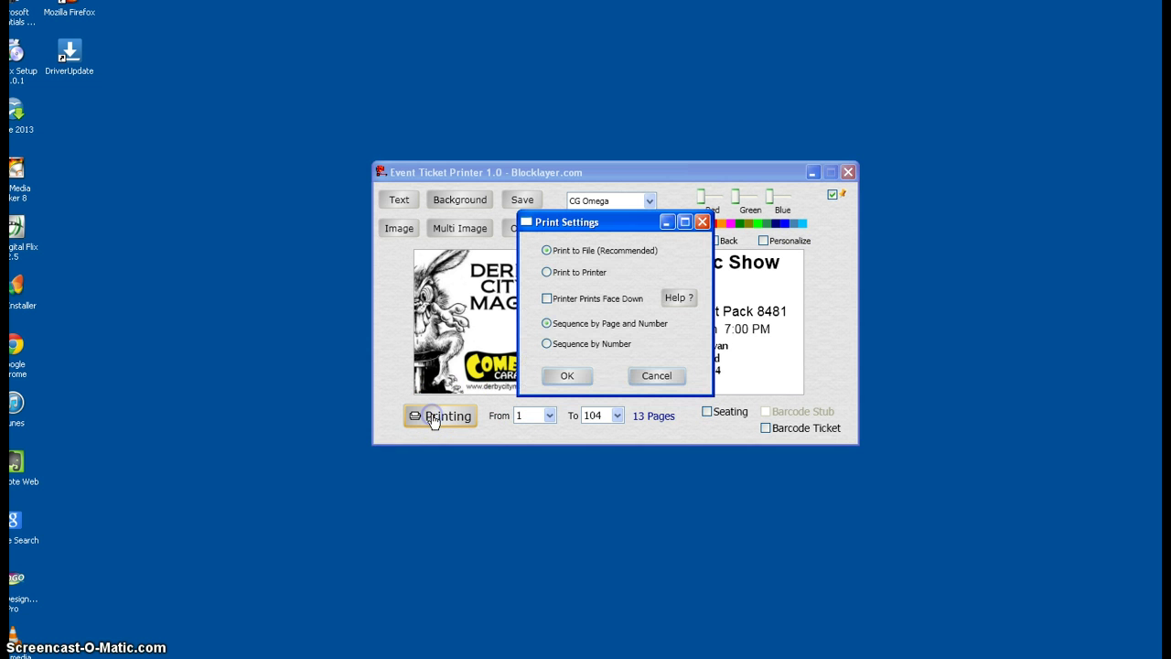
left_click(550, 380)
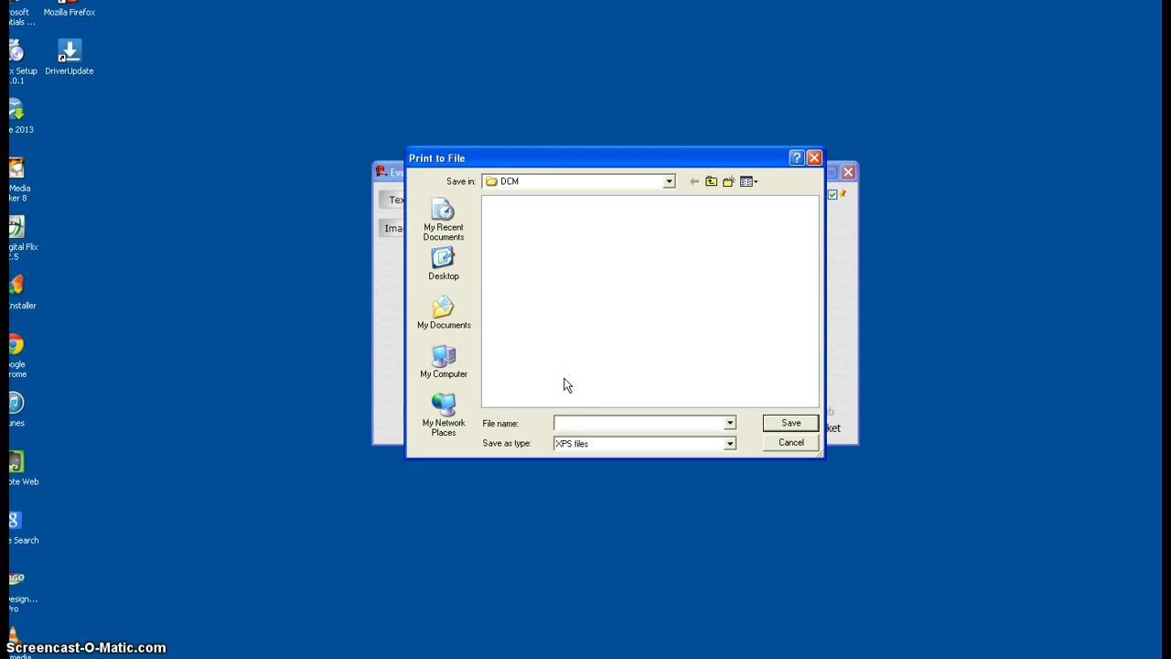
left_click(568, 395)
type("dcm-62")
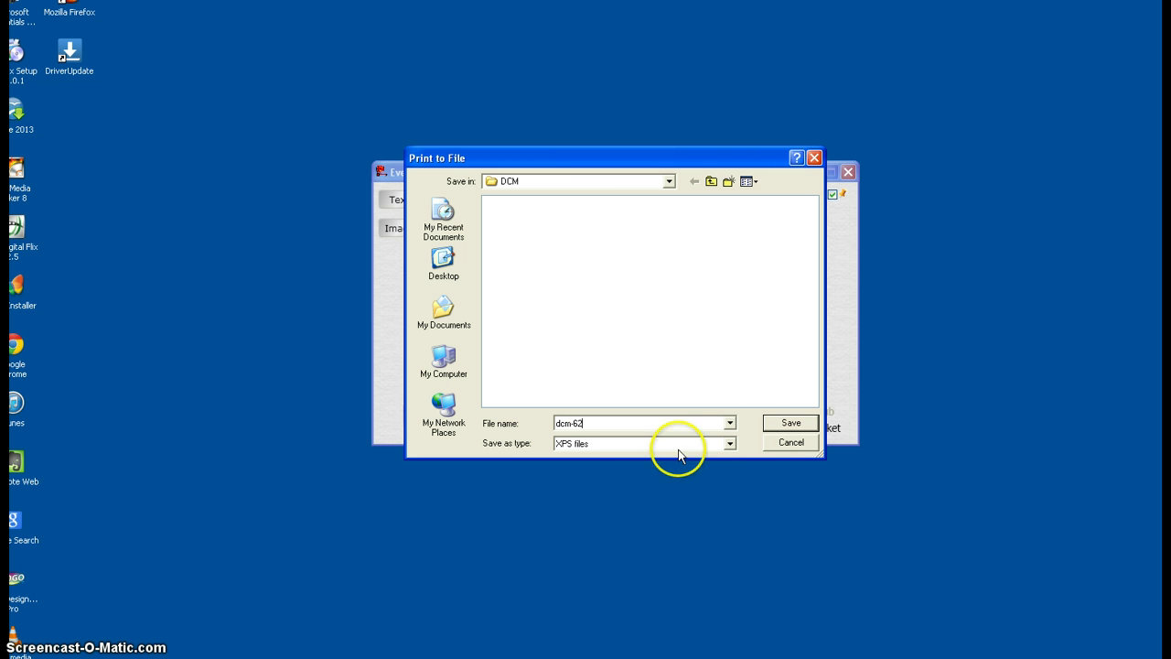
left_click(780, 423)
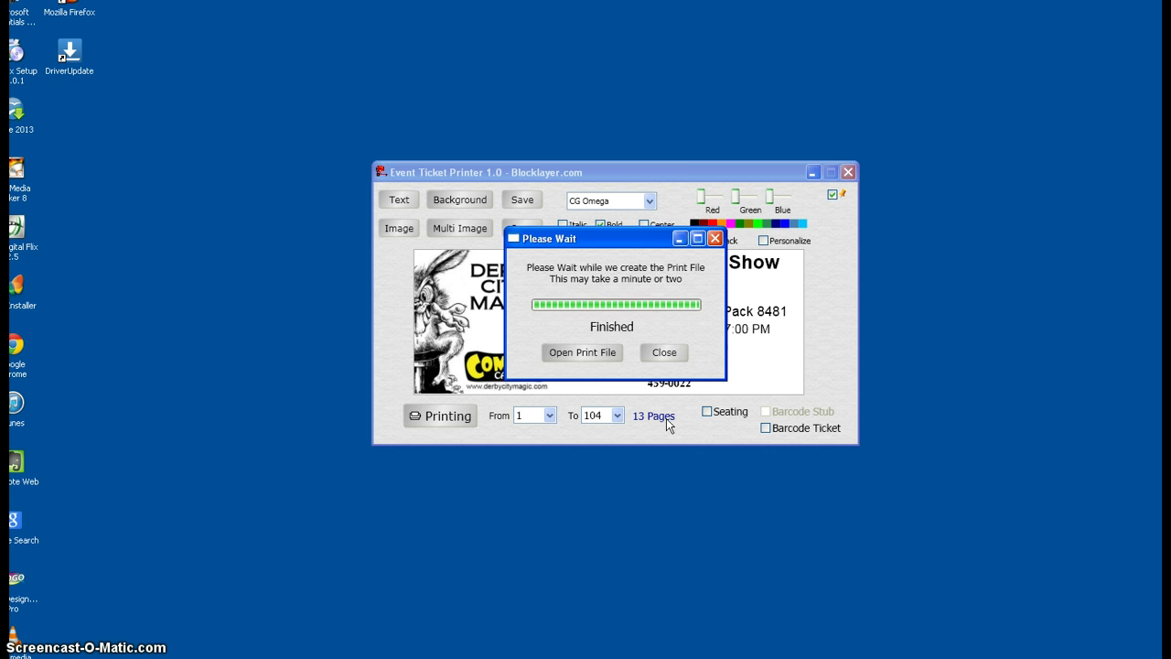
left_click(579, 354)
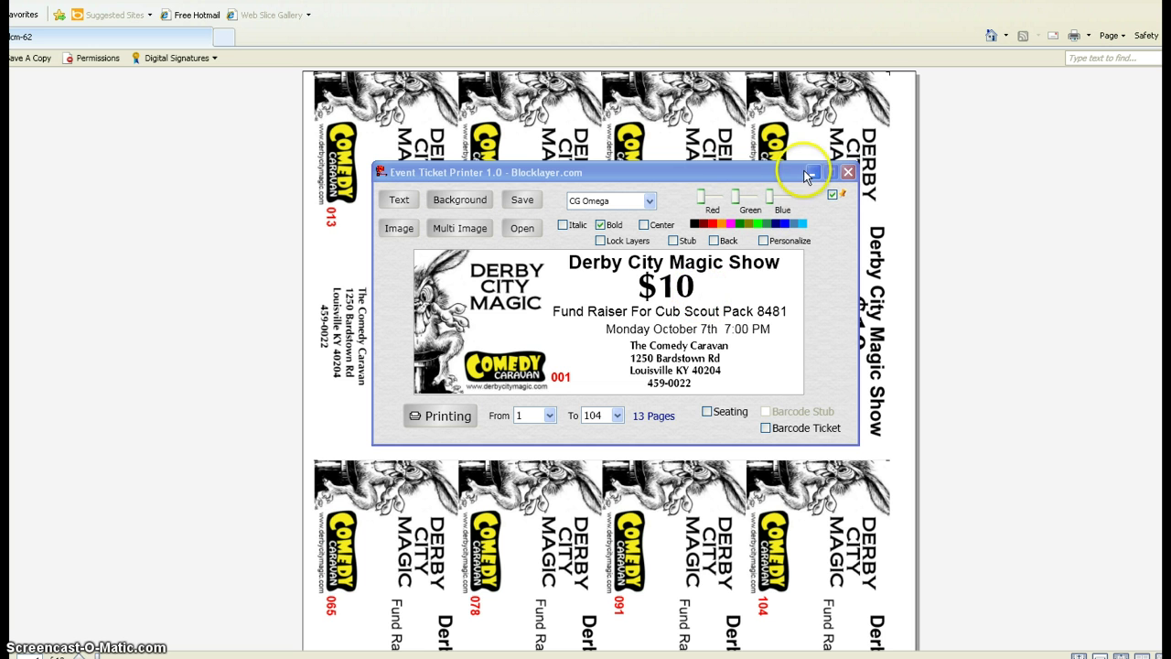
left_click(807, 175)
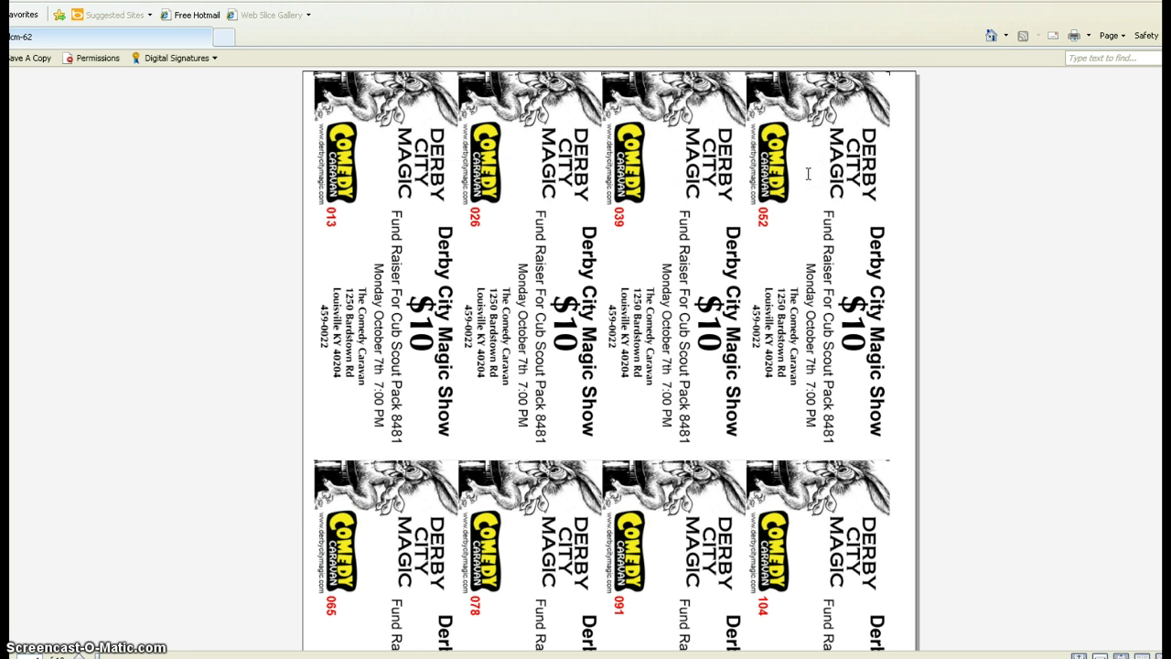